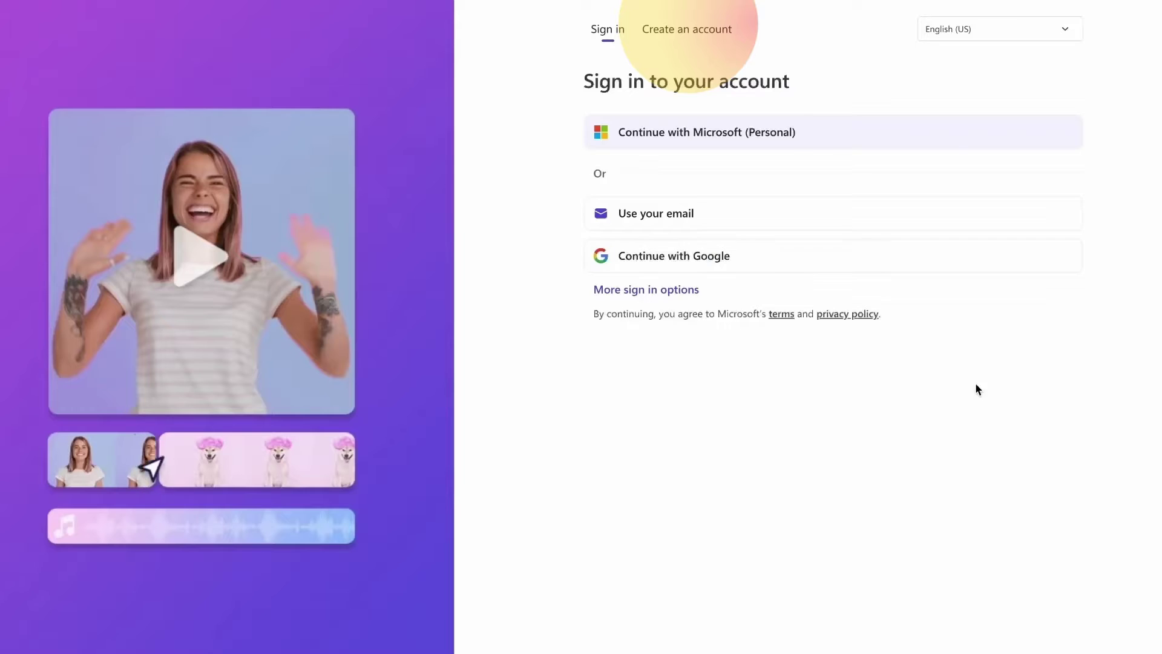
- Switch the Clipchamp start page to the 'Create an account' options
click(684, 33)
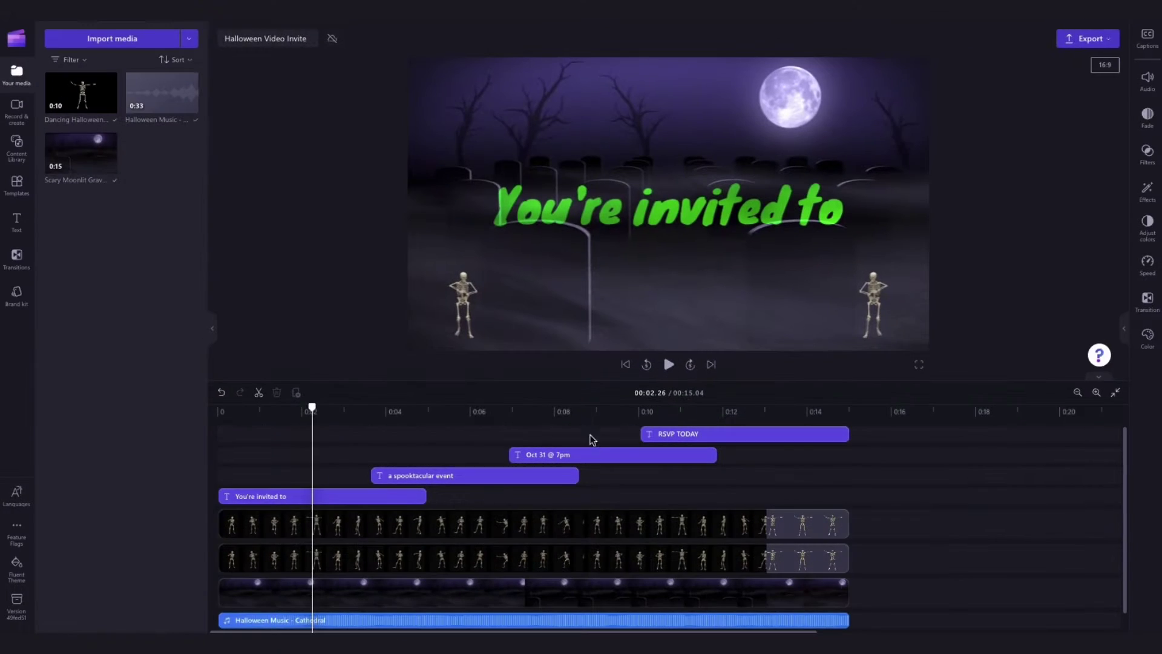
- Play the finished Halloween invite in the preview
click(669, 365)
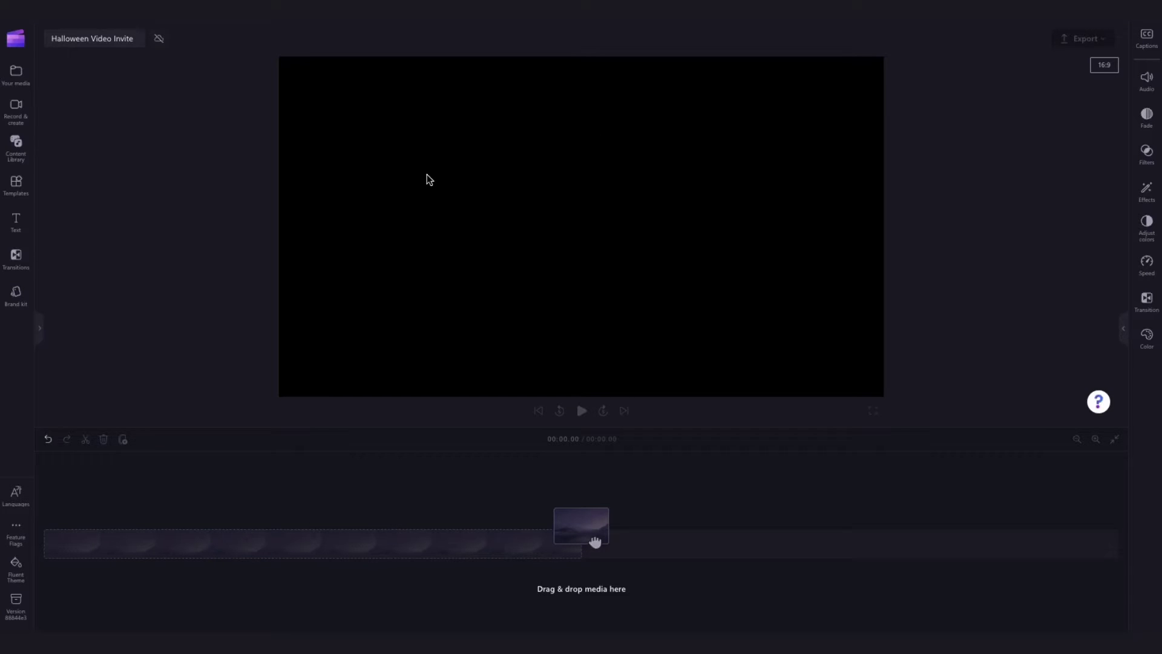
- Filter the content library to stock videos and search 'halloween', then 'scary', for moonlit graveyard footage
click(13, 148)
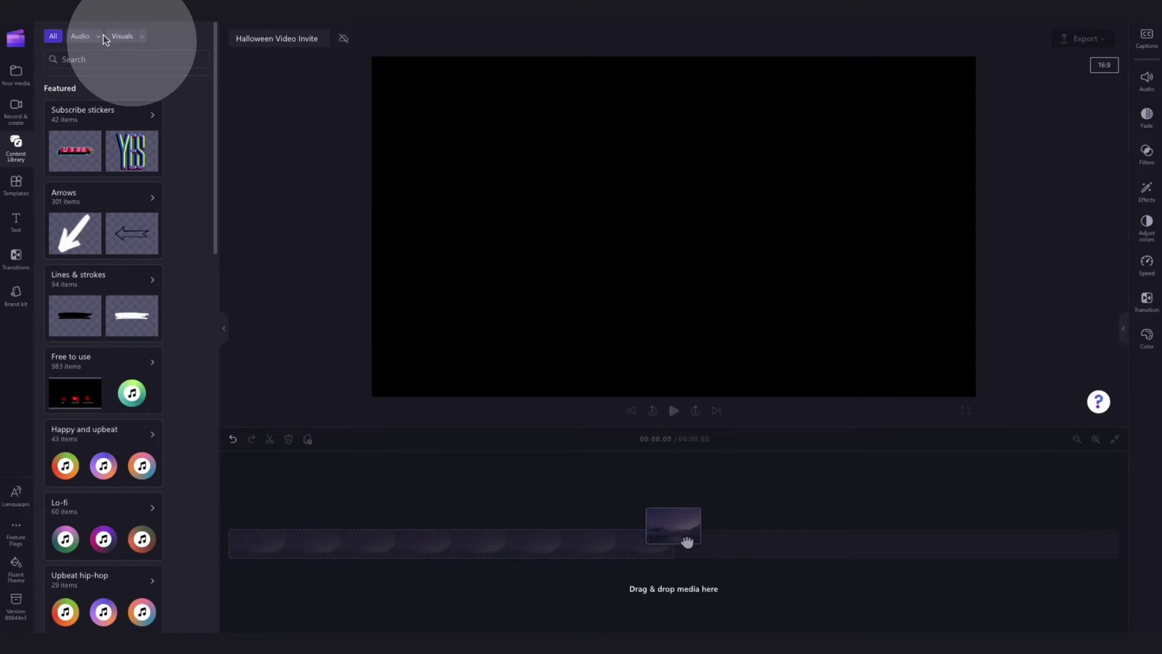
click(144, 37)
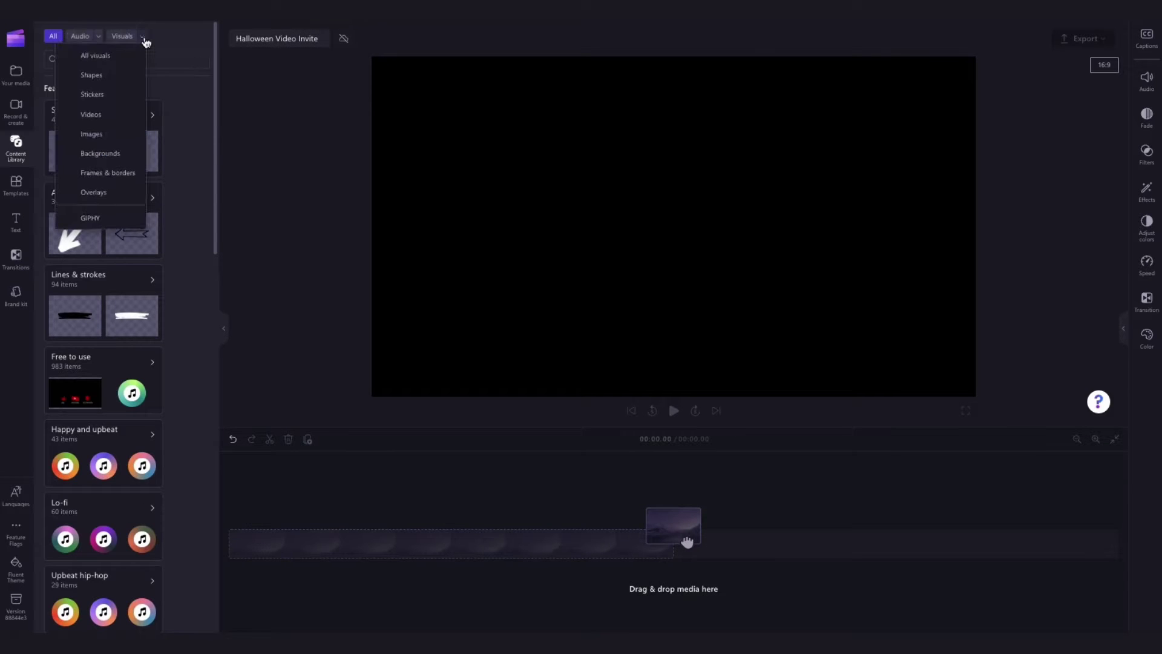
click(108, 116)
click(65, 59)
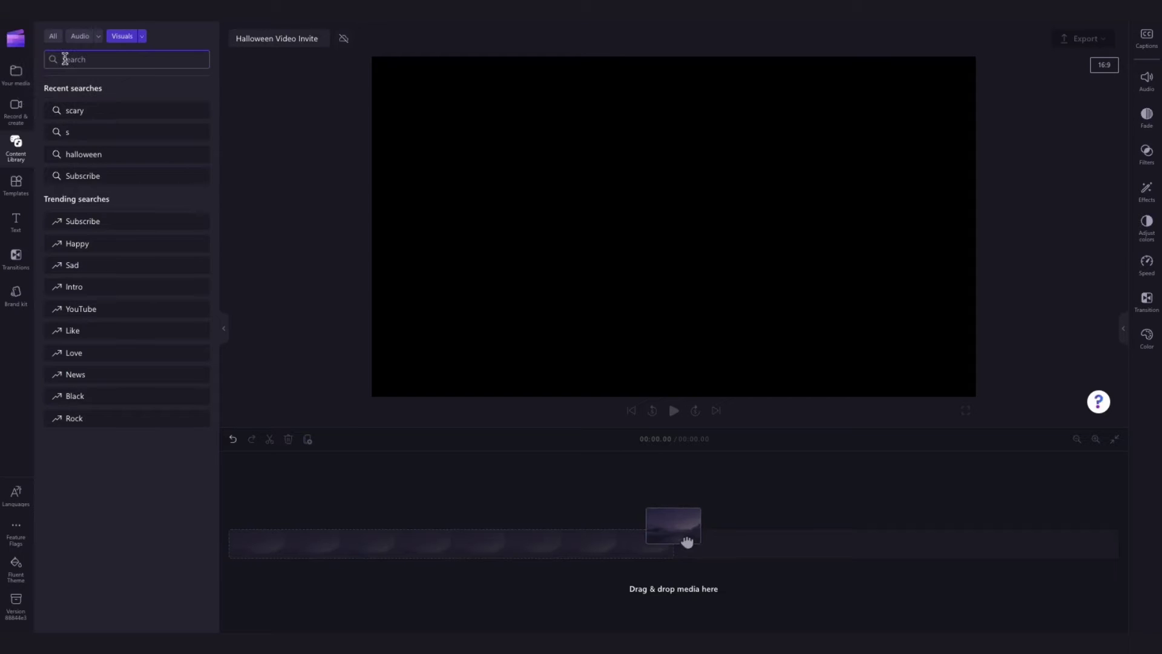
text(halloween)
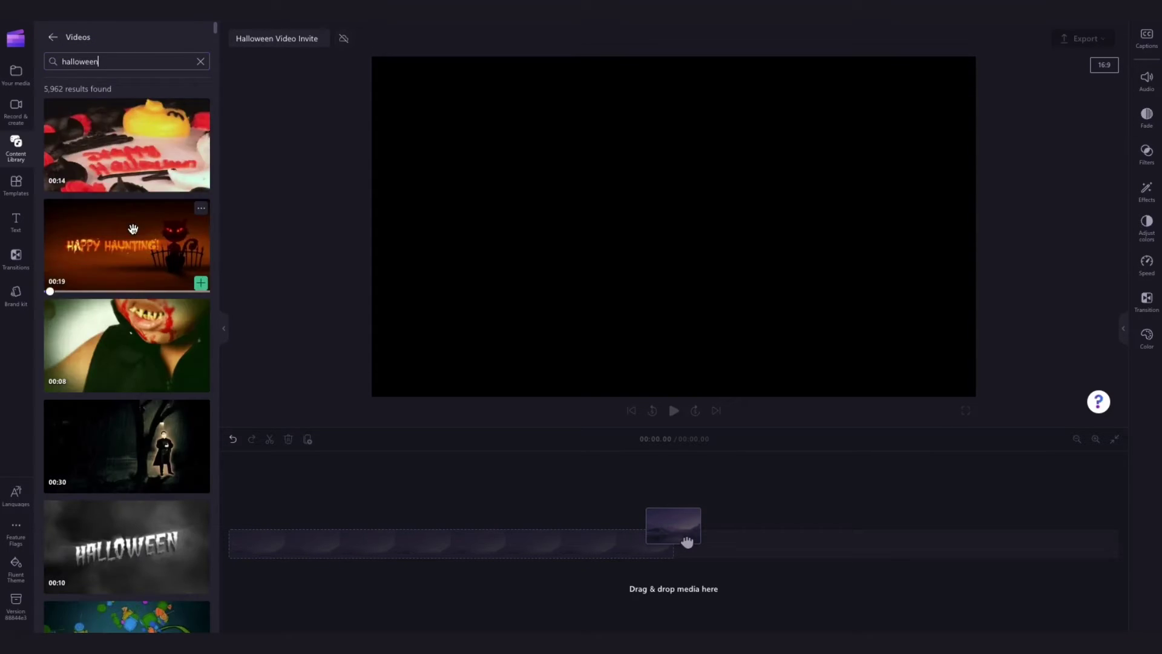
scroll(127, 363, down, 5)
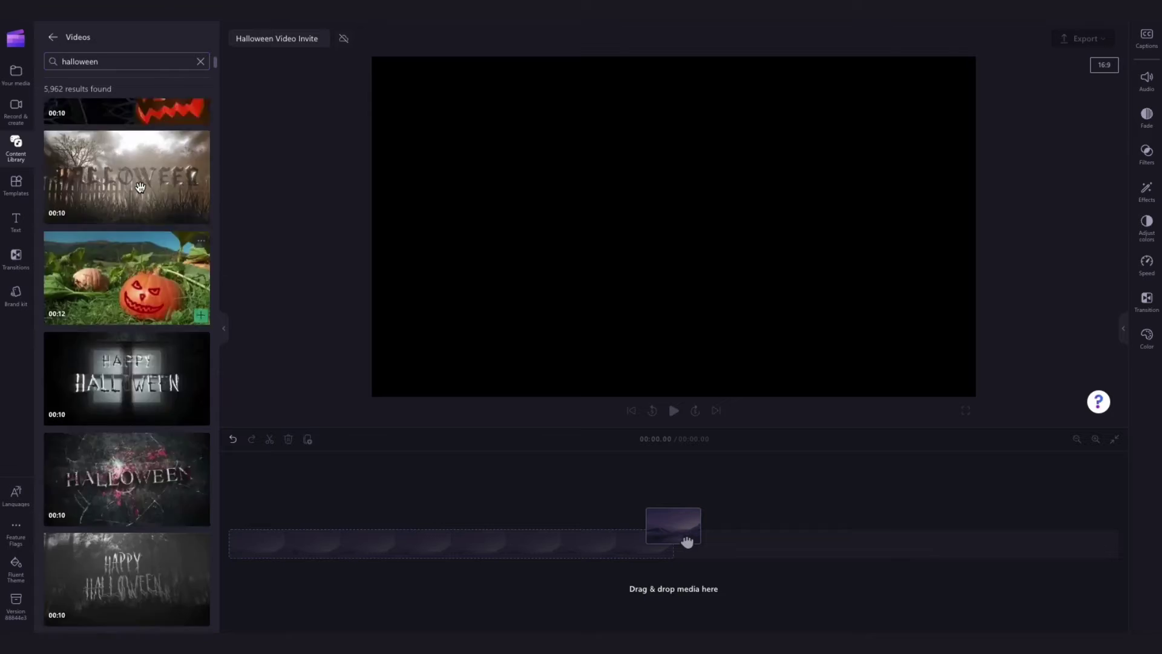
double_click(79, 61)
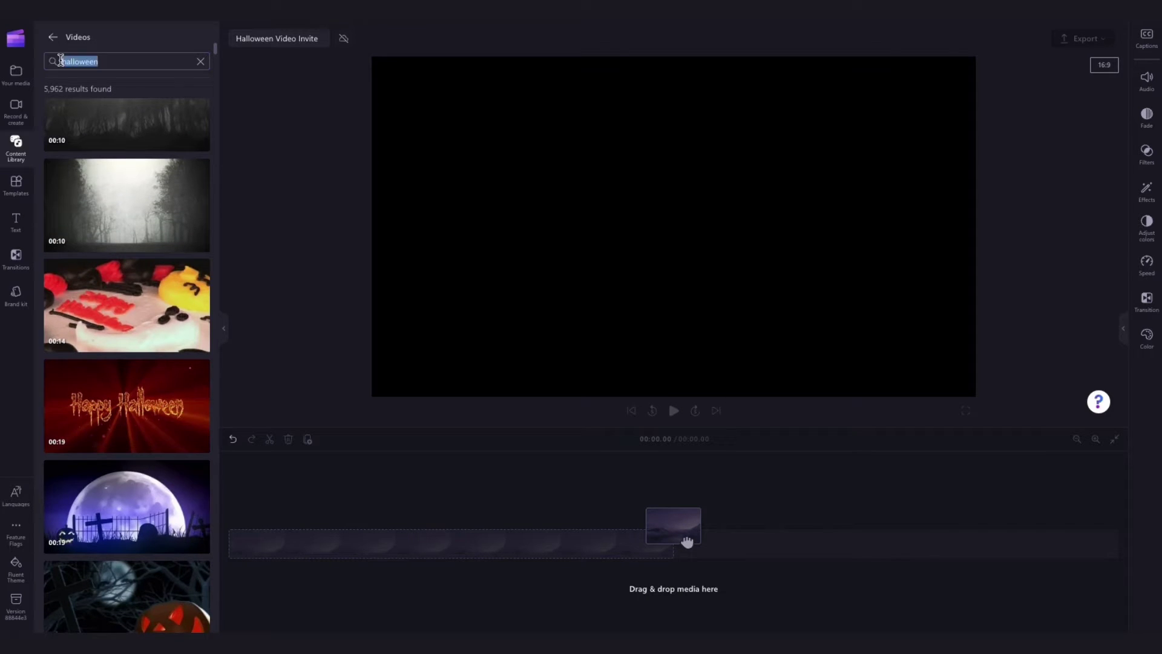
text(scary)
scroll(169, 208, up, 10)
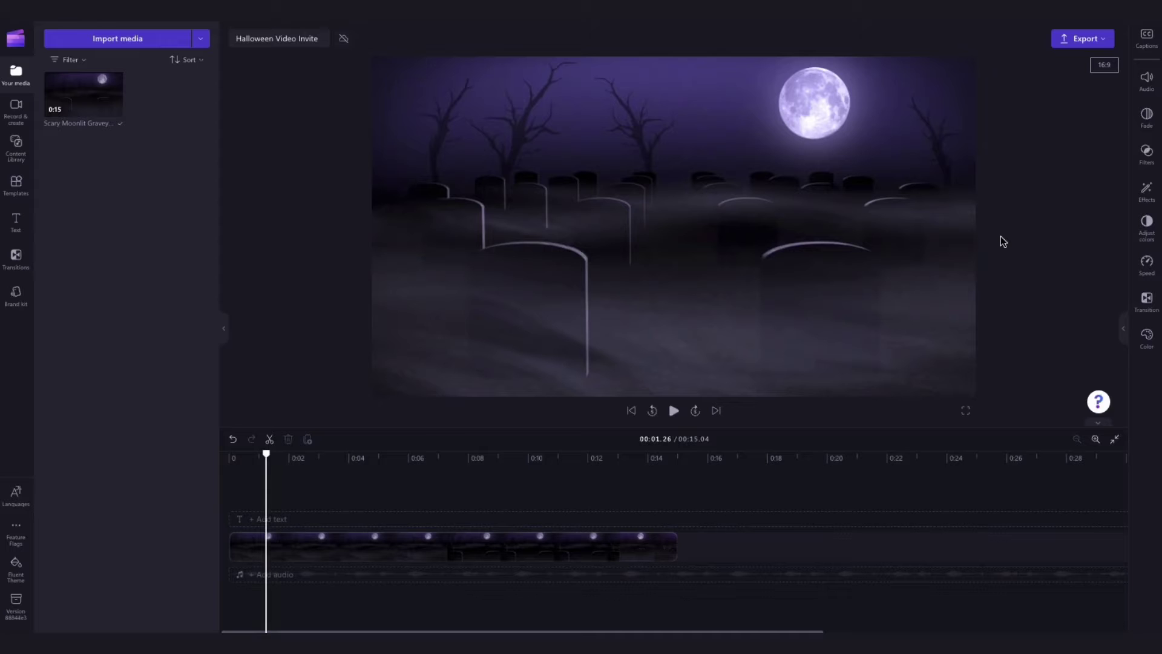
- Browse the Text title styles, such as Statement and Typewriter, to find the Smoke card
click(646, 225)
click(27, 196)
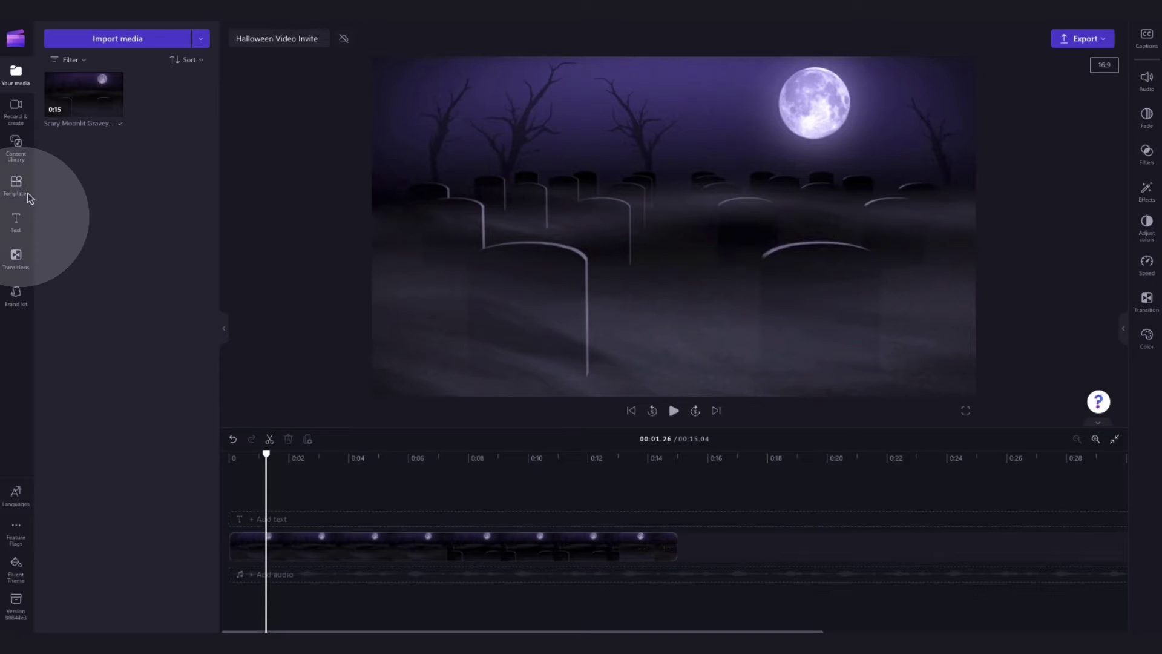
click(18, 225)
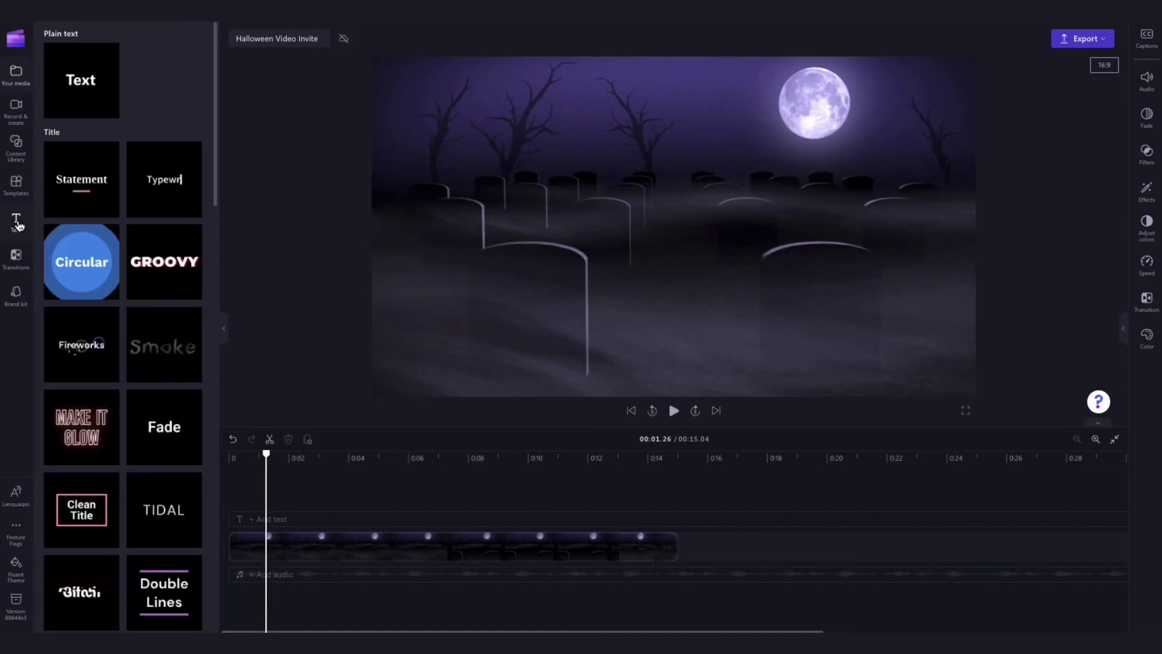
scroll(181, 267, down, 3)
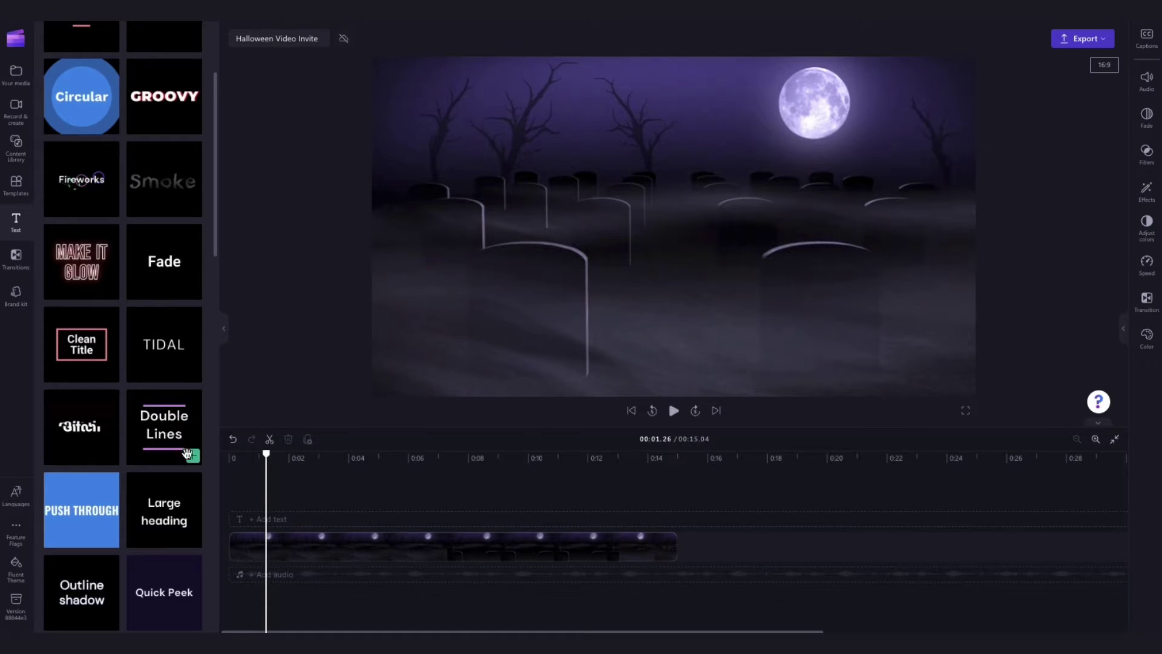
scroll(208, 484, up, 2)
scroll(209, 484, down, 2)
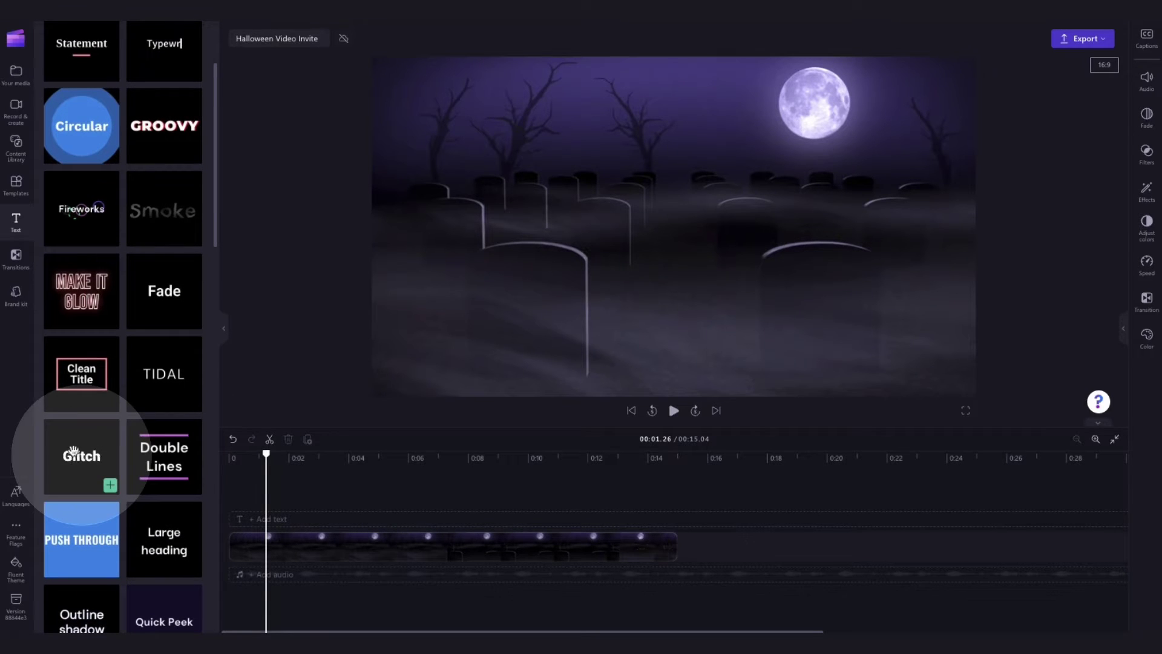
scroll(175, 324, up, 2)
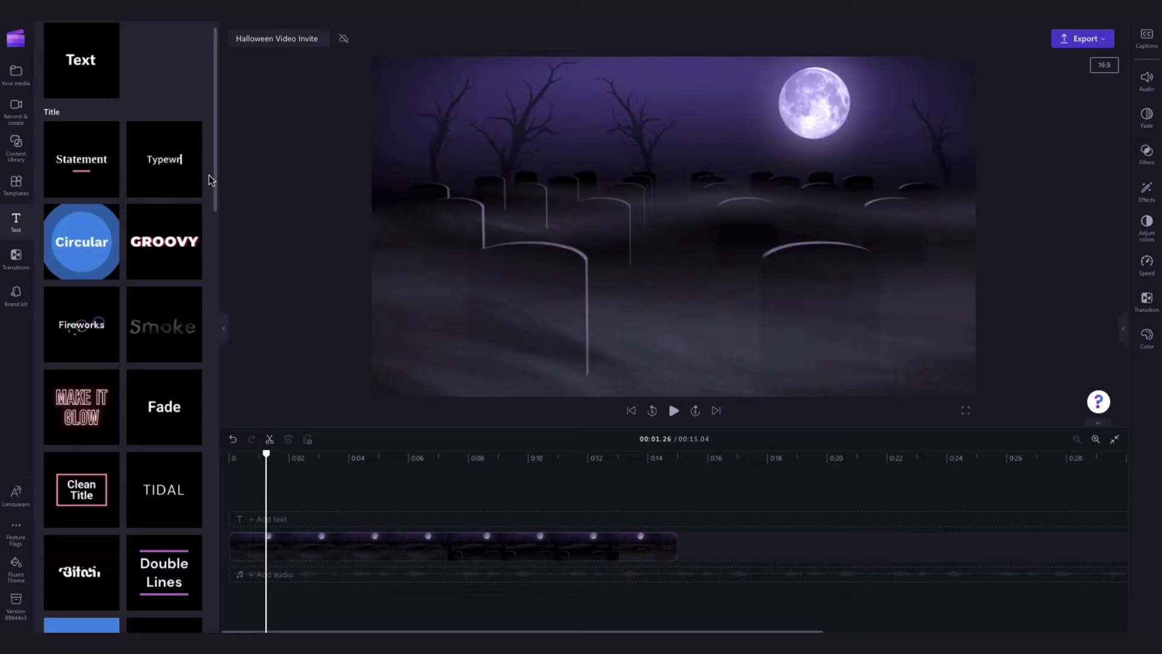
scroll(209, 179, down, 1)
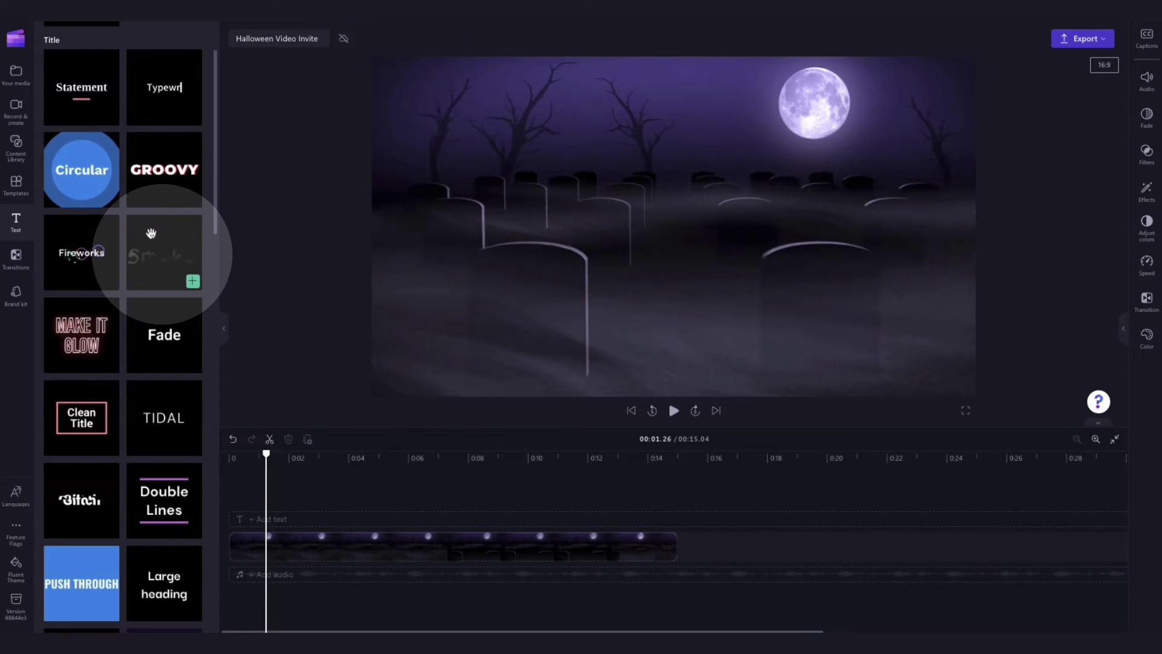
- Add the Smoke title at the video's start and retype it as 'You're invited to'
drag(164, 260, 261, 528)
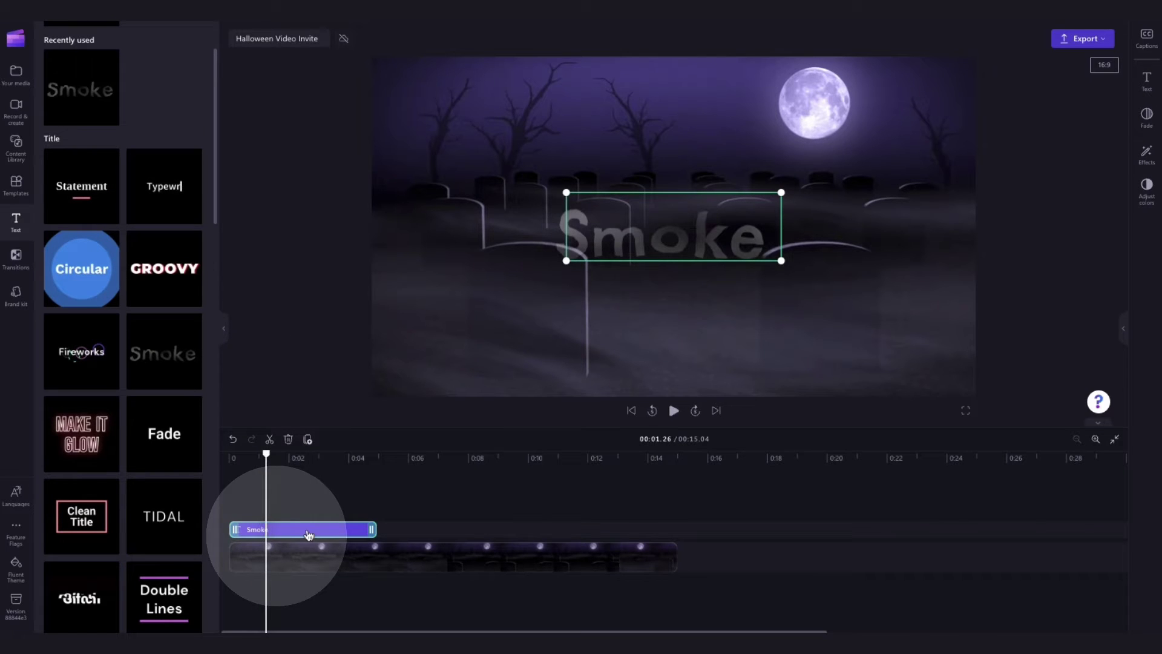
click(1145, 127)
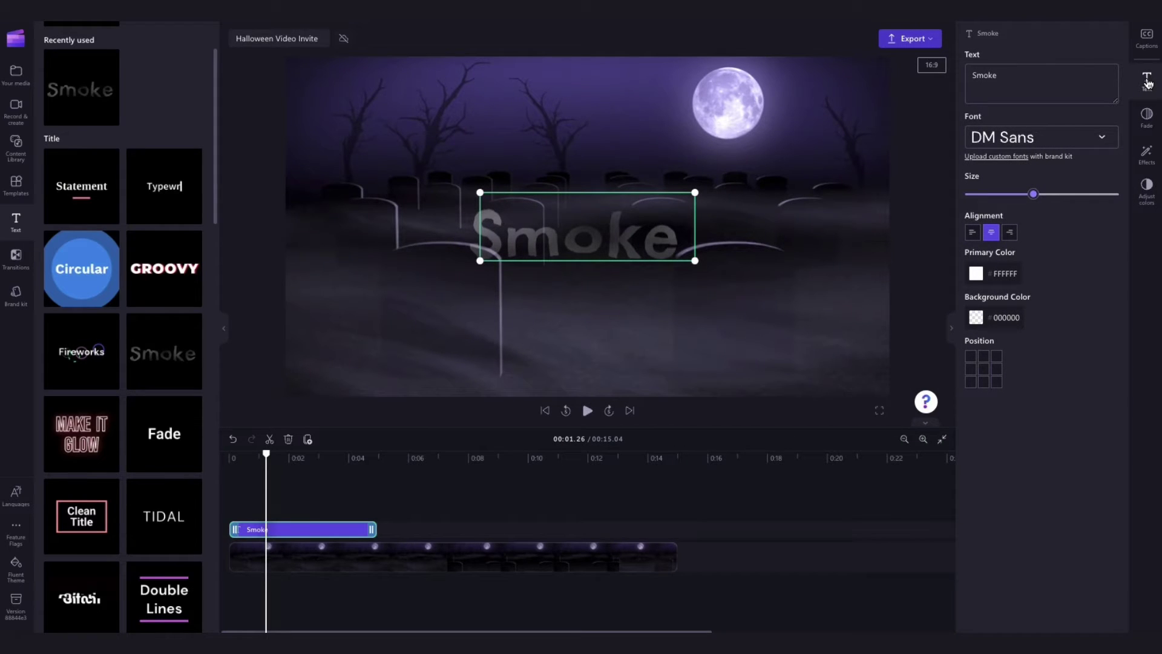
double_click(965, 74)
text(You're invited to)
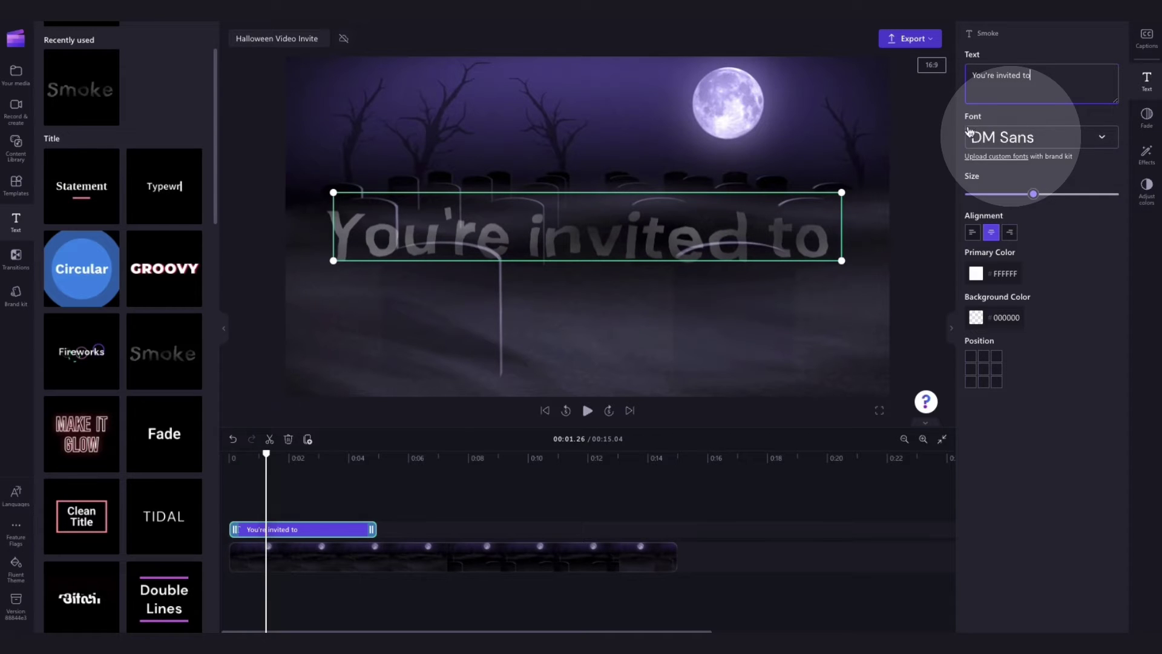
- Set the title font to Knewave and make the text slightly smaller
click(1015, 139)
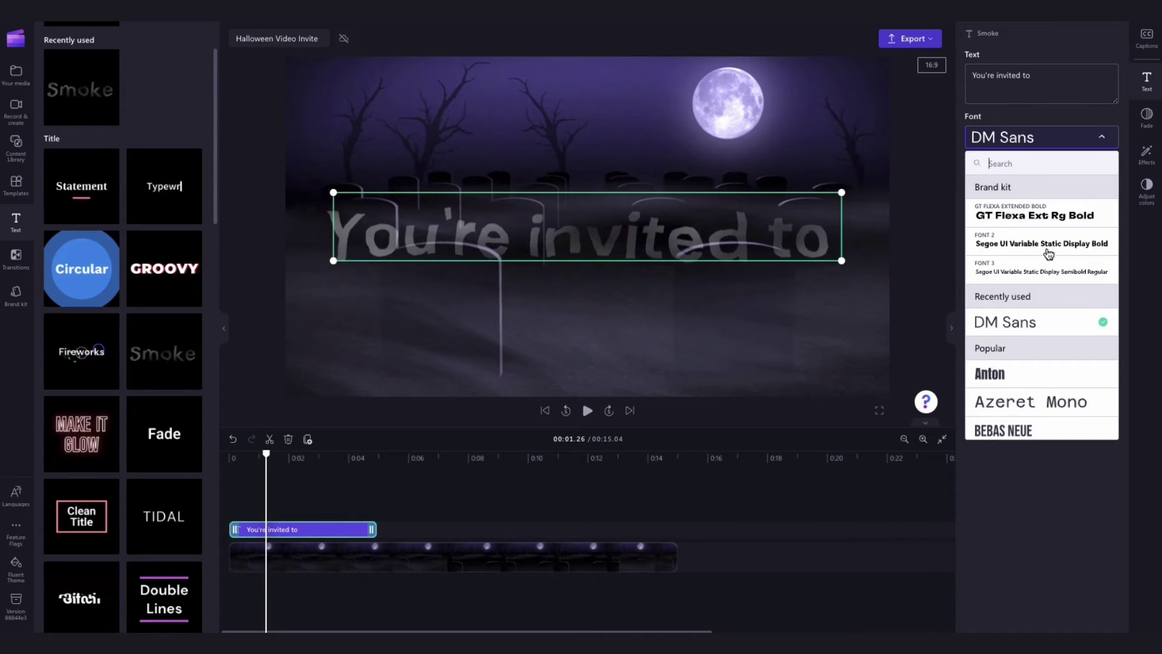
scroll(1082, 316, down, 15)
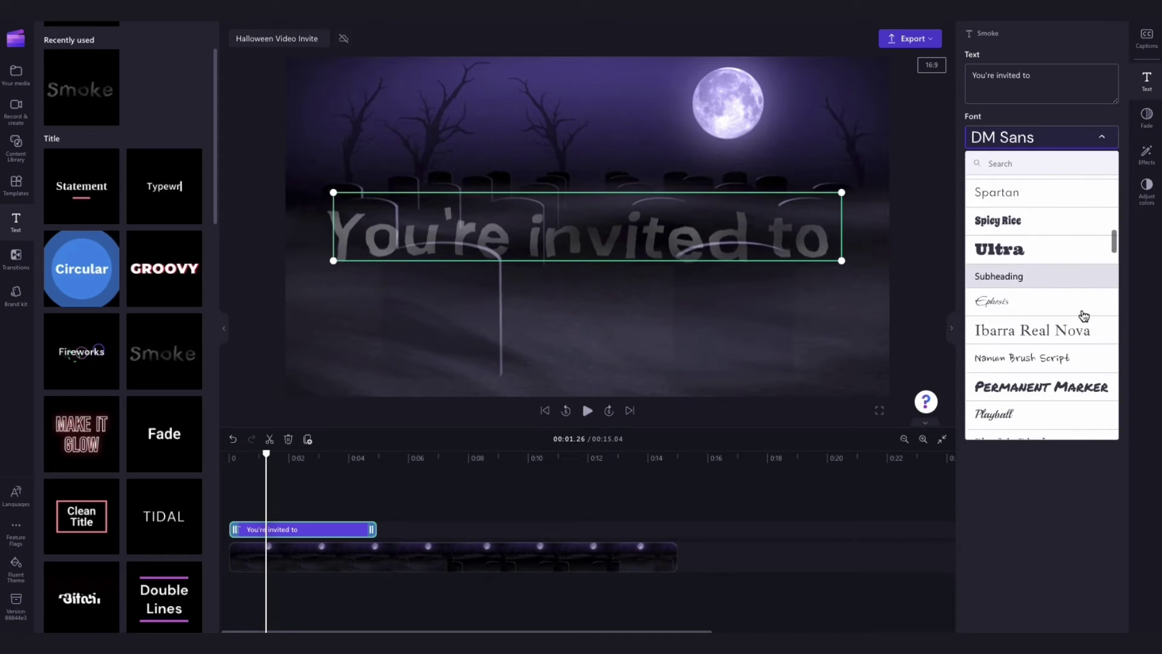
scroll(1083, 316, up, 10)
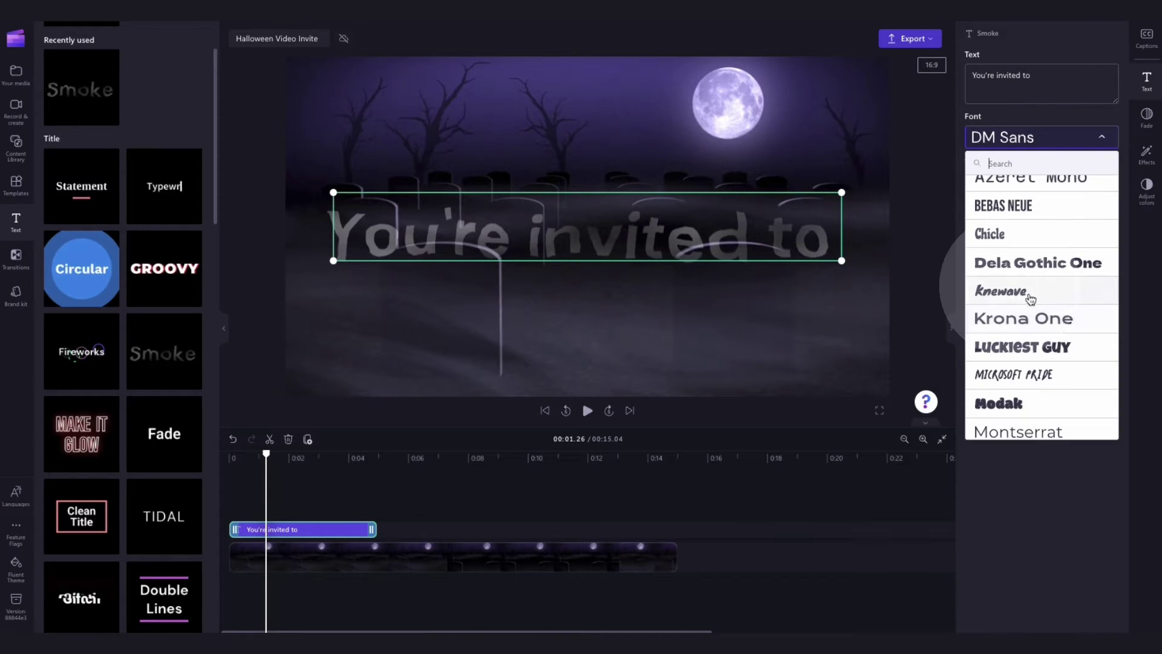
click(986, 291)
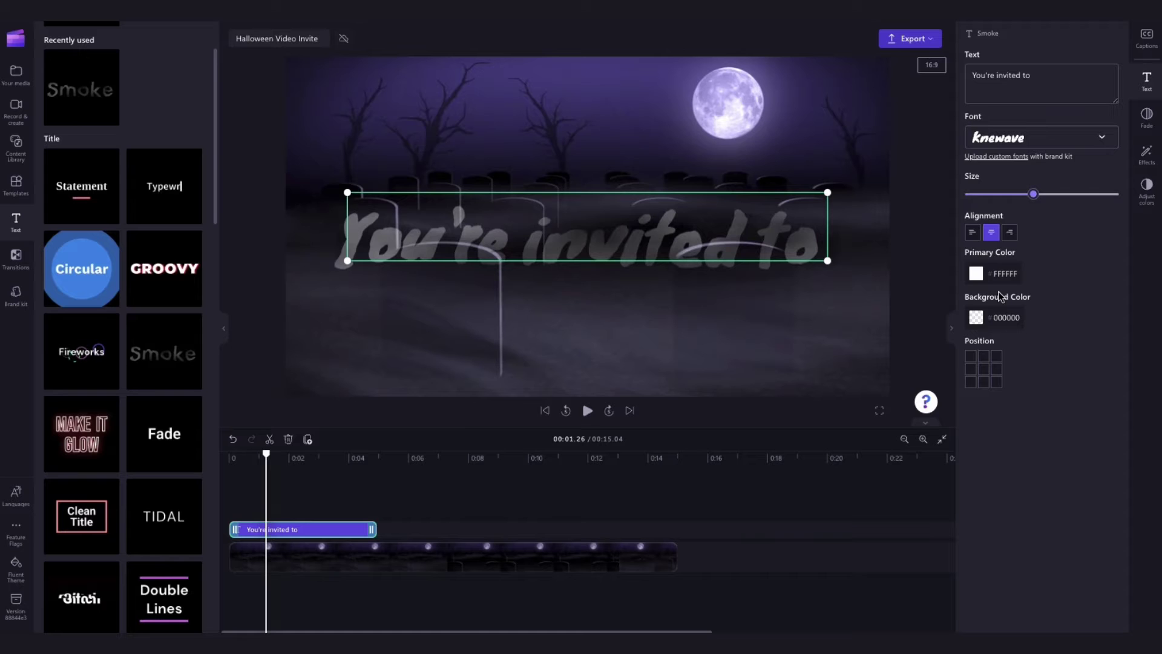
mouse_move(1019, 197)
mouse_down()
mouse_move(993, 195)
mouse_move(1072, 195)
mouse_move(1022, 204)
mouse_up()
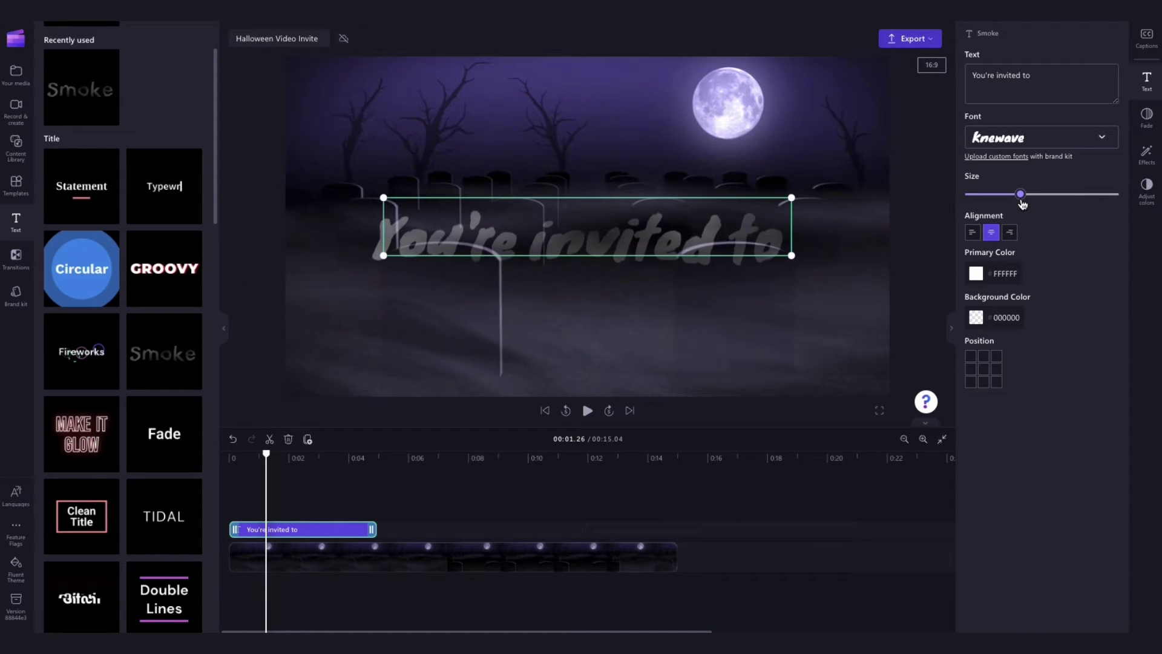
- Make the title text bright green #07EF37
click(976, 274)
click(1033, 415)
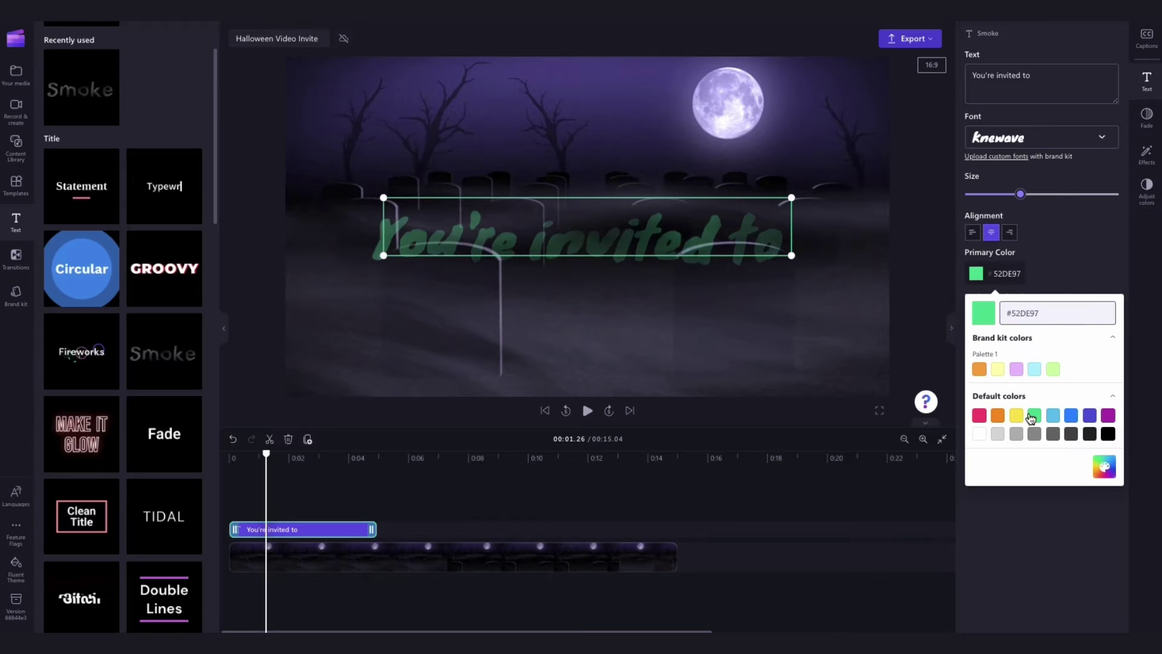
click(1104, 466)
drag(1032, 436, 1025, 436)
click(1111, 343)
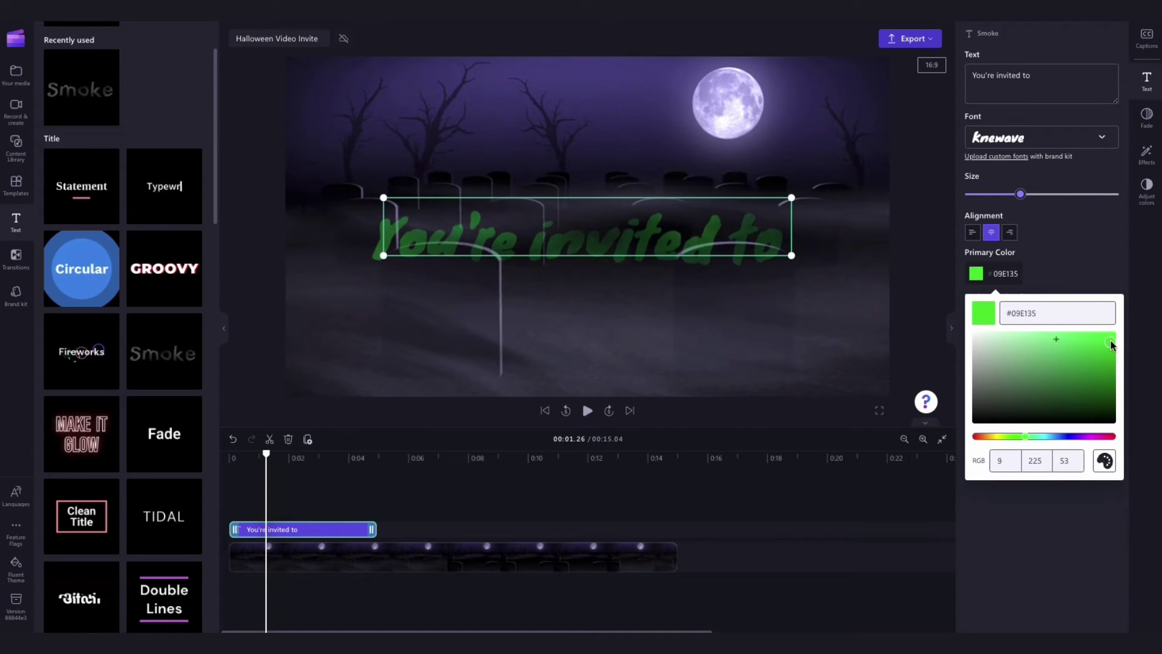
drag(1111, 345, 1113, 337)
click(1097, 264)
- Remove the background colour behind the title
click(995, 319)
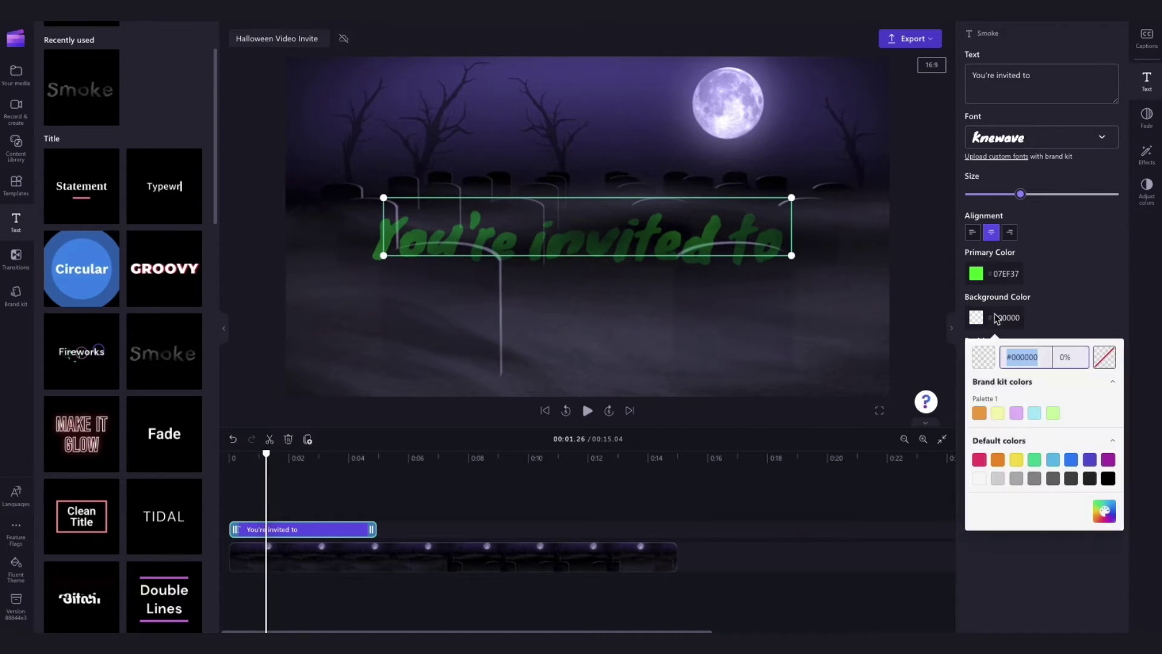
click(997, 478)
click(1108, 478)
click(1108, 460)
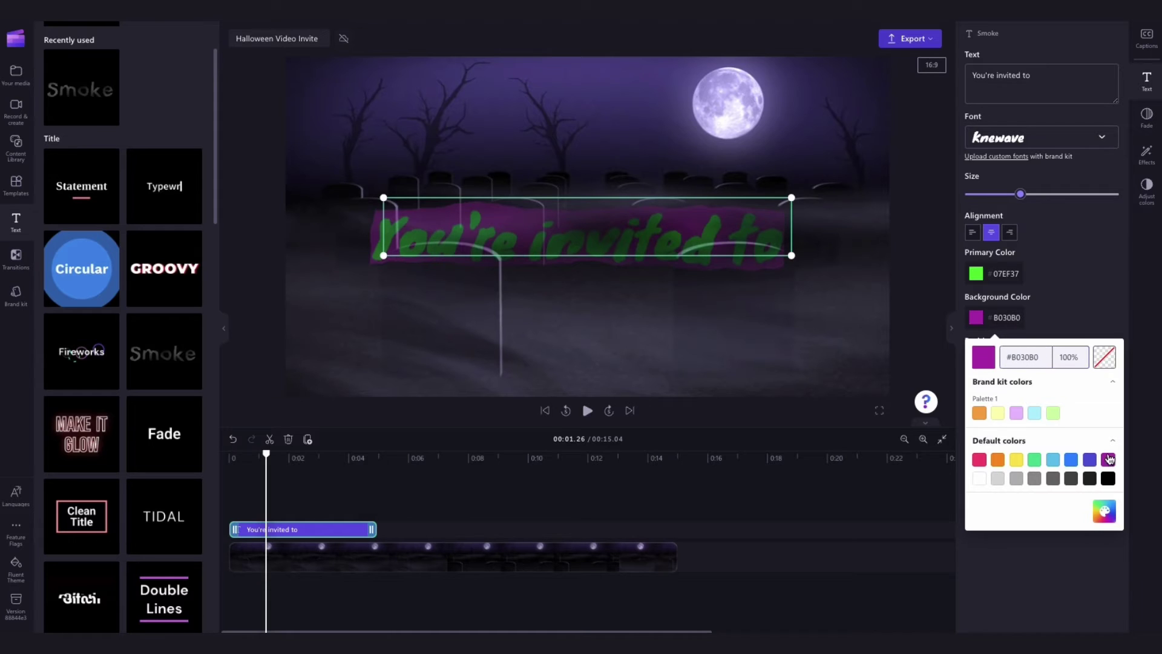
click(1104, 357)
click(1112, 312)
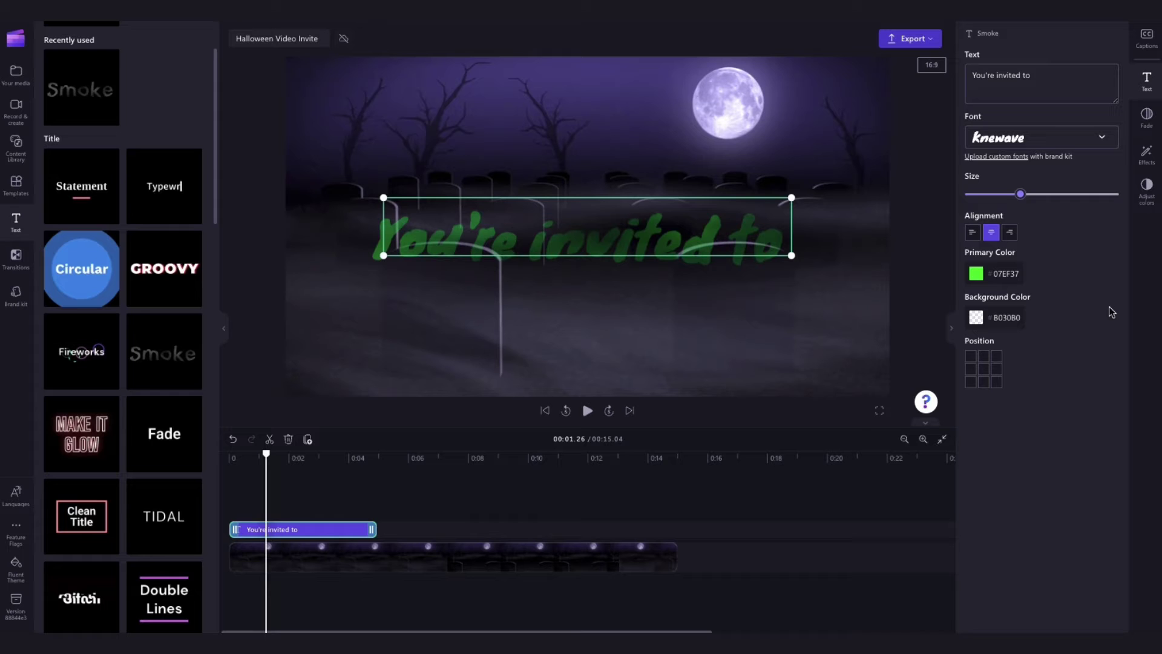
- Duplicate the title, move the copy to about 0:03, and retype it 'a spooktacular event'
click(286, 524)
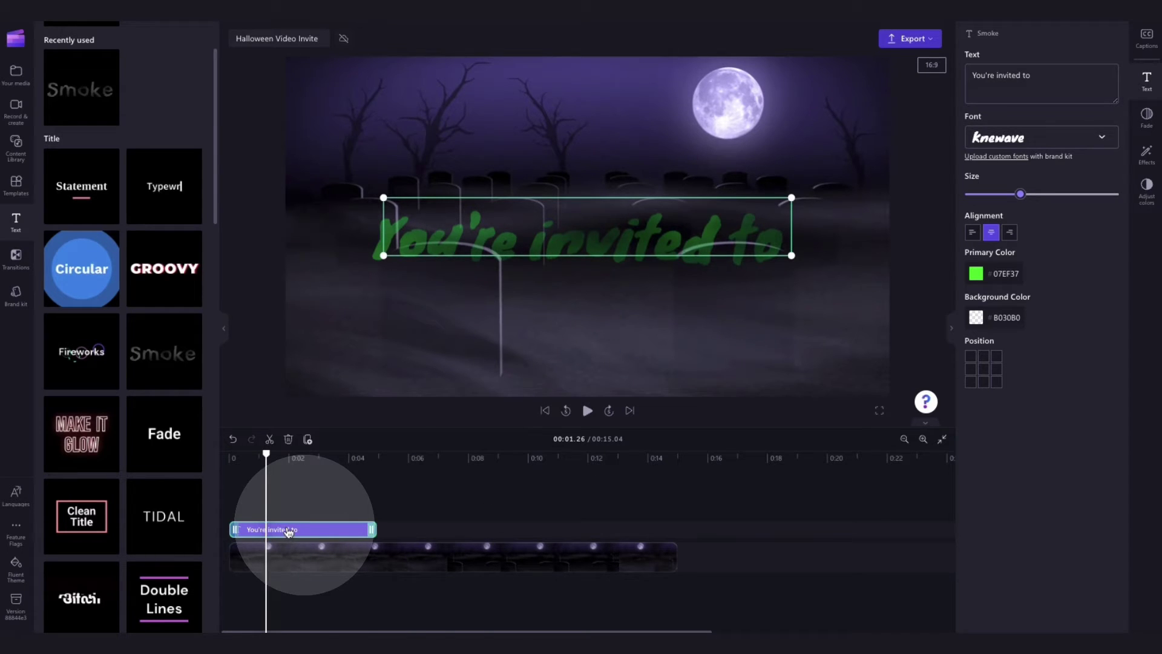
key(ctrl+c)
key(ctrl+v)
right_click(285, 535)
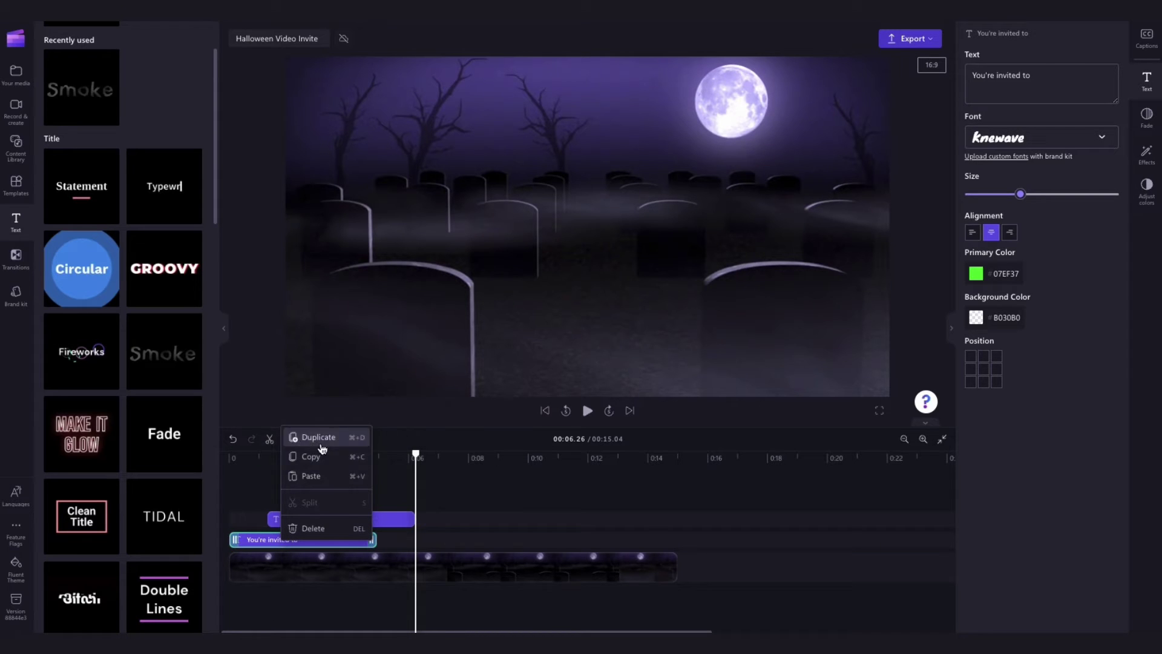
click(383, 523)
drag(331, 523, 401, 525)
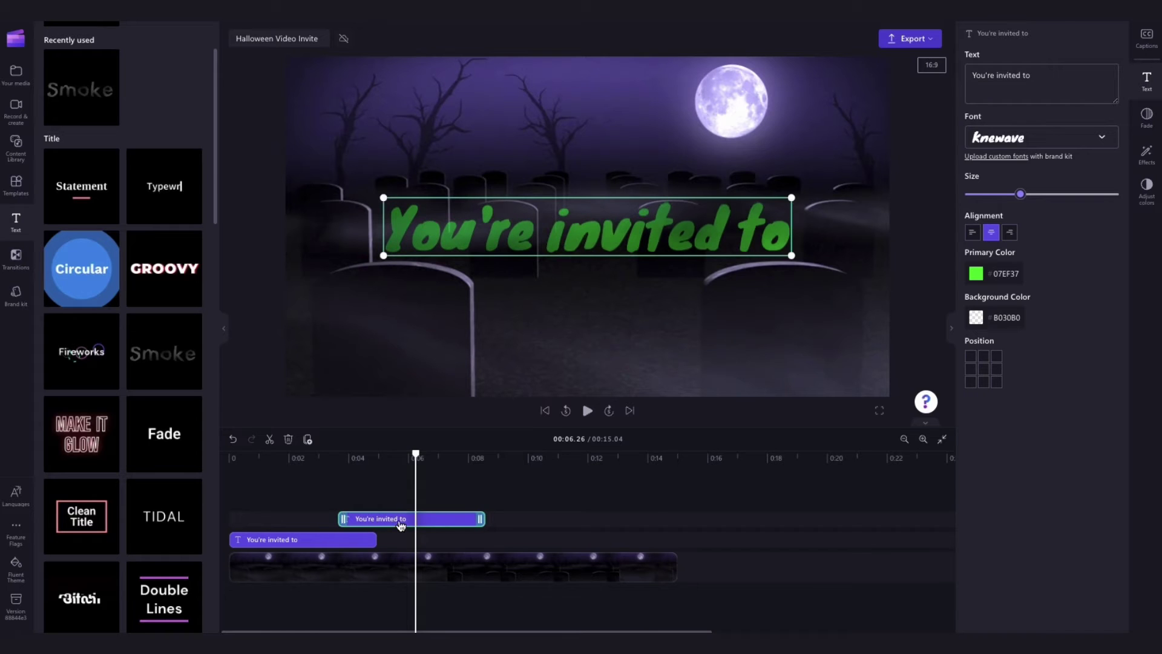
drag(1047, 79, 969, 77)
text(a)
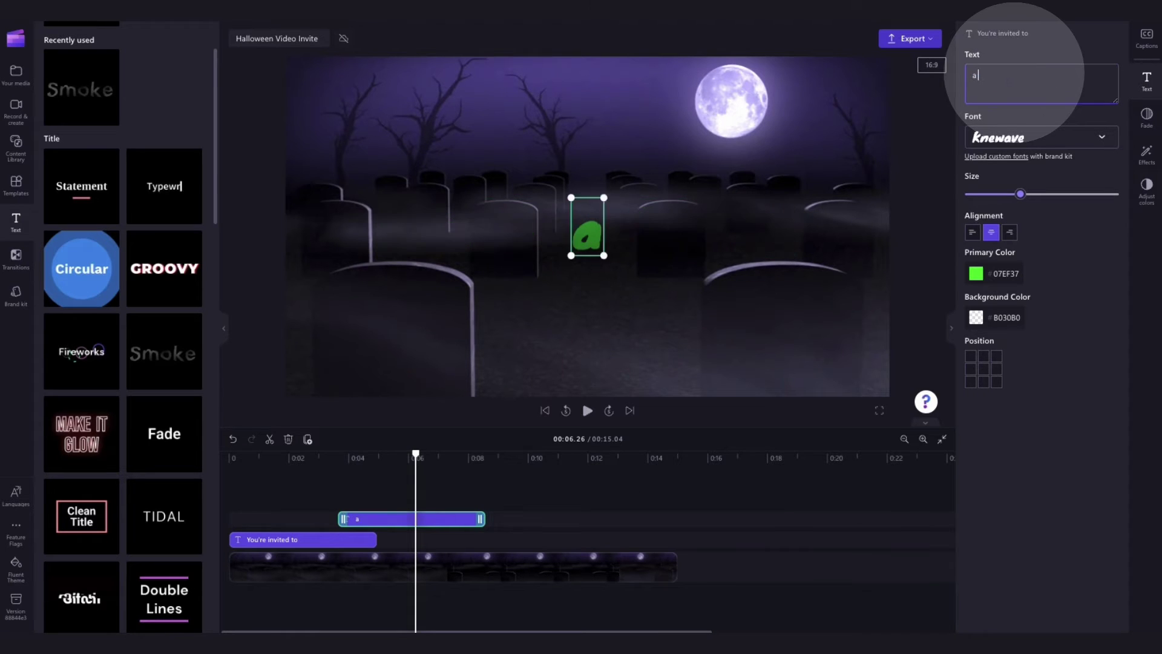
text( spooktacular event)
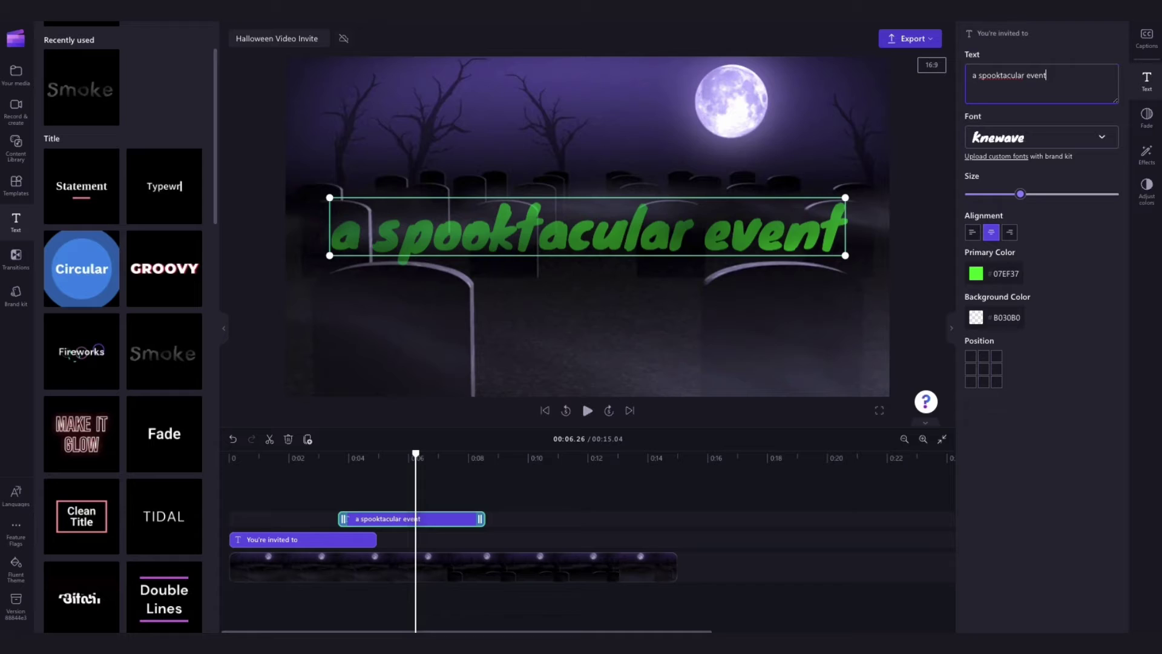
- Duplicate that title and retype the copy as 'Oct 31 @ 7pm'
click(465, 521)
key(ctrl+c)
key(ctrl+v)
drag(1085, 97, 966, 77)
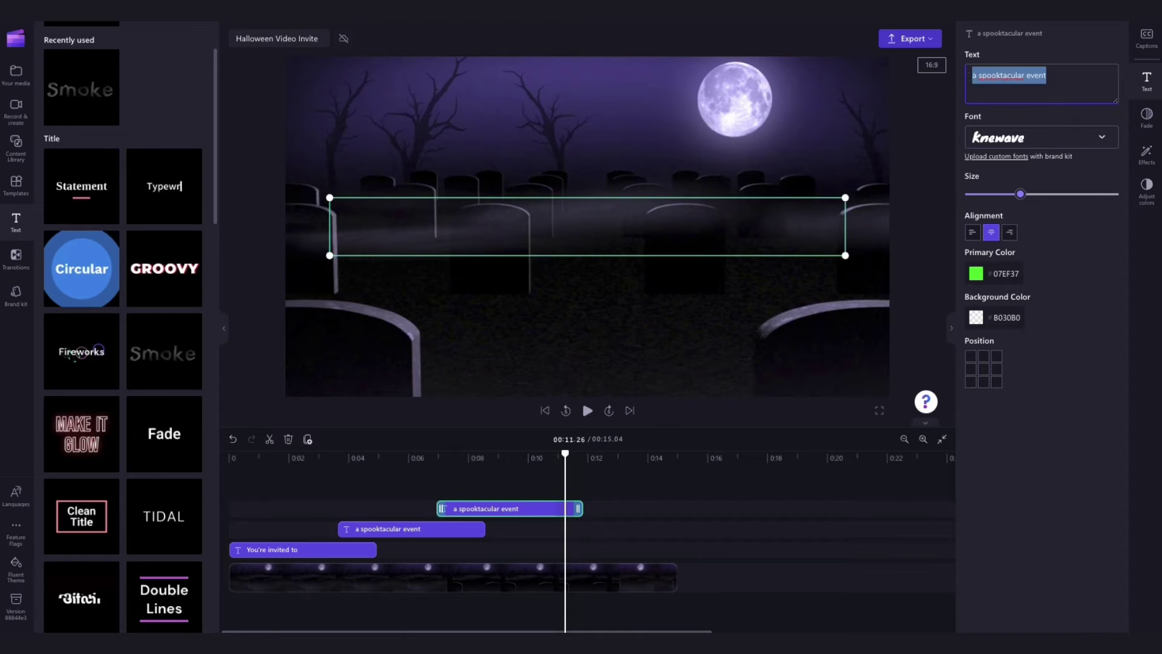
text(Oct 31 @ 7pm)
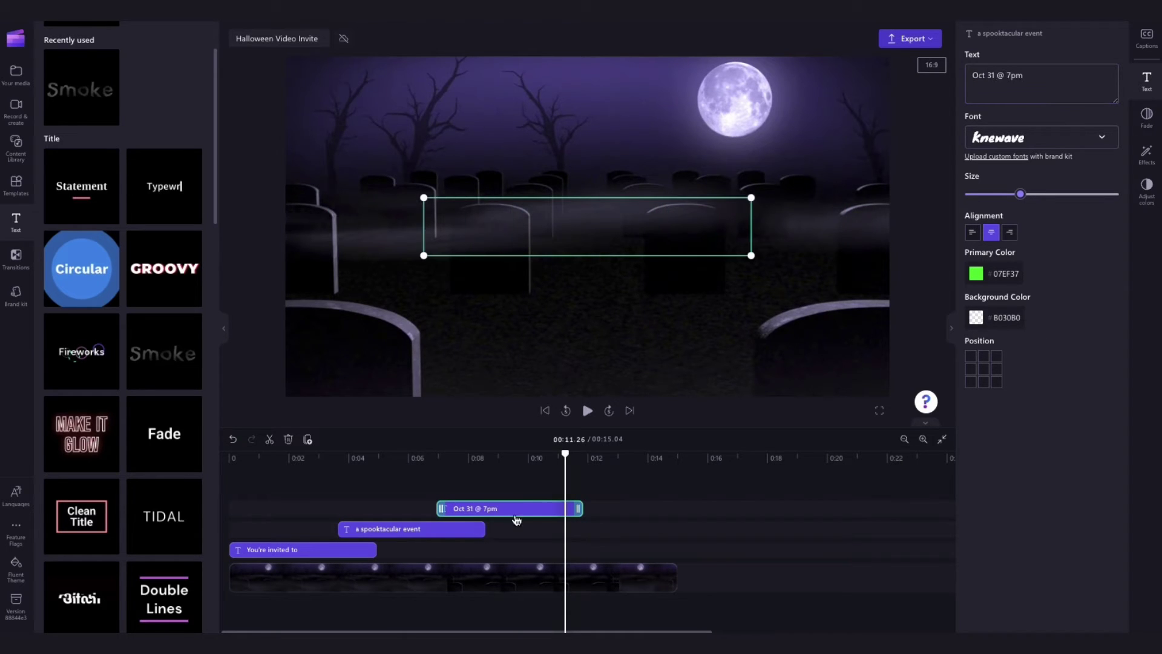
- Add a third copy reading 'RSVP TODAY' and preview the titles
key(ctrl+c)
key(ctrl+v)
drag(1028, 76, 968, 75)
text(RS)
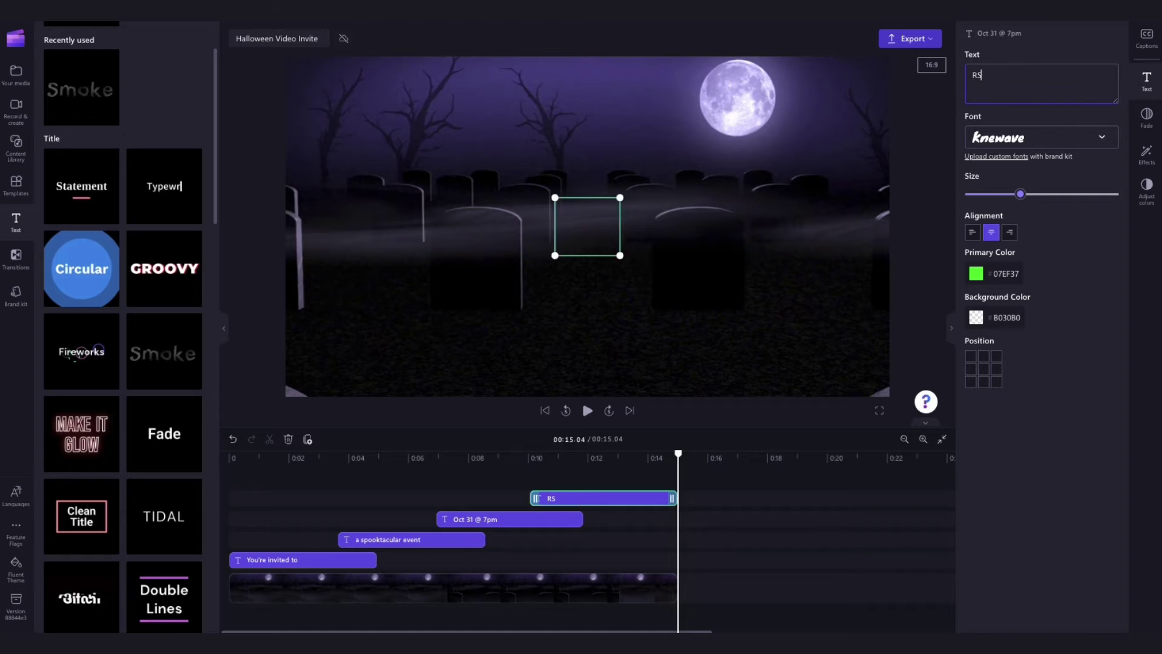
text(VP TODAY)
click(587, 411)
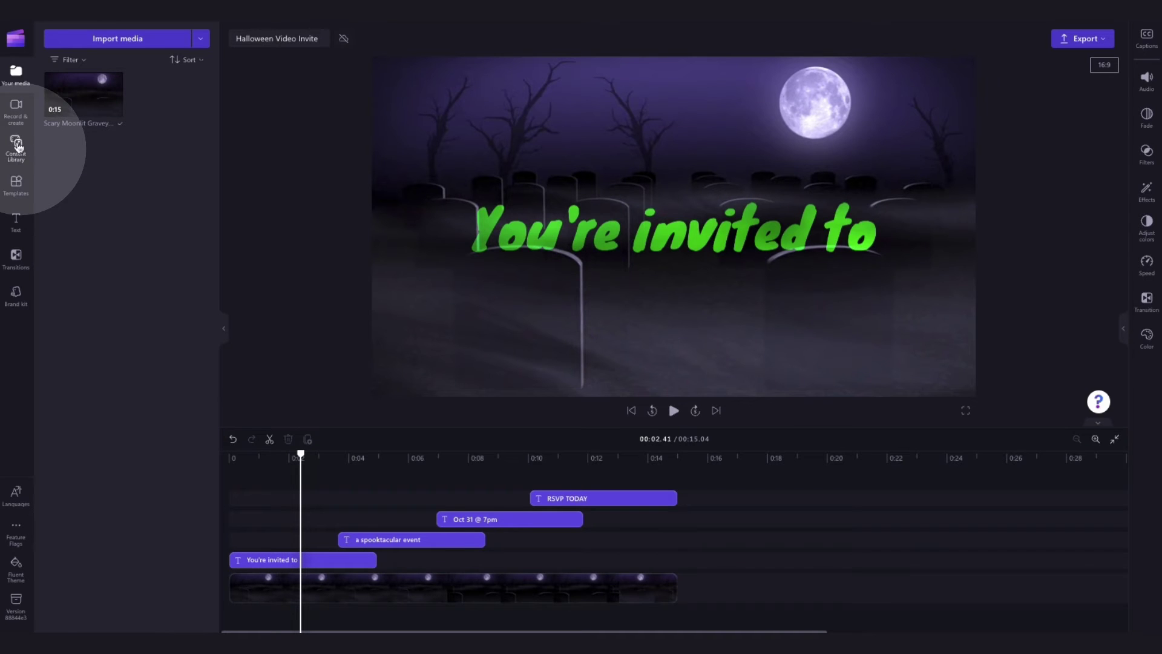
- Filter the content library to Music and search 'halloween'
click(17, 146)
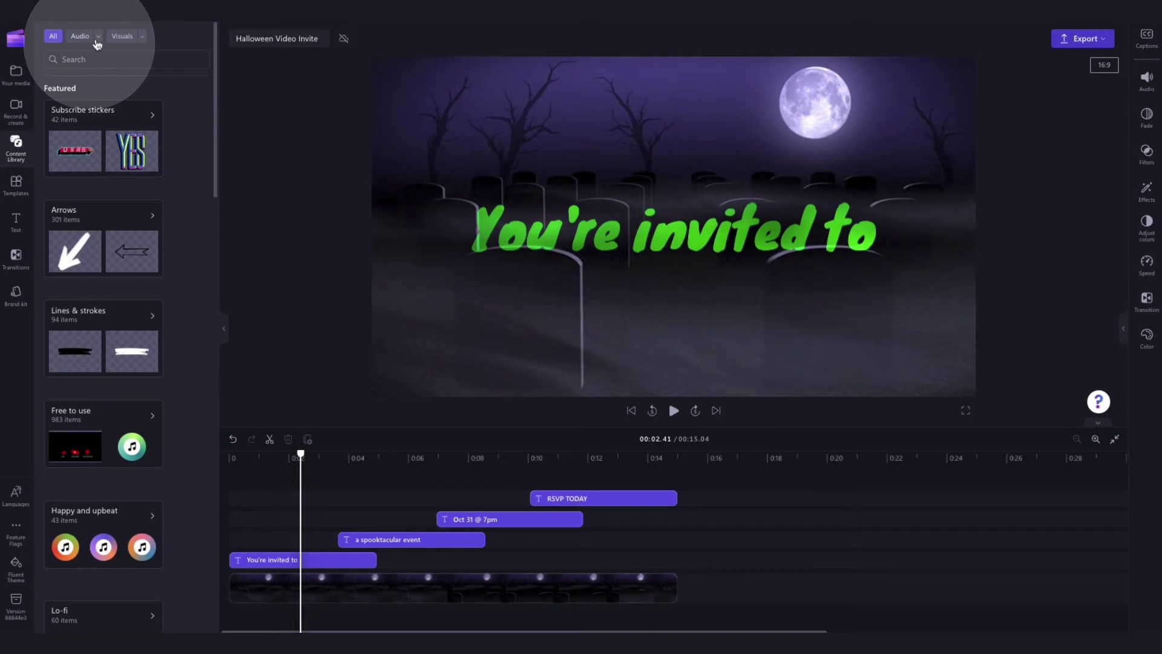
click(98, 37)
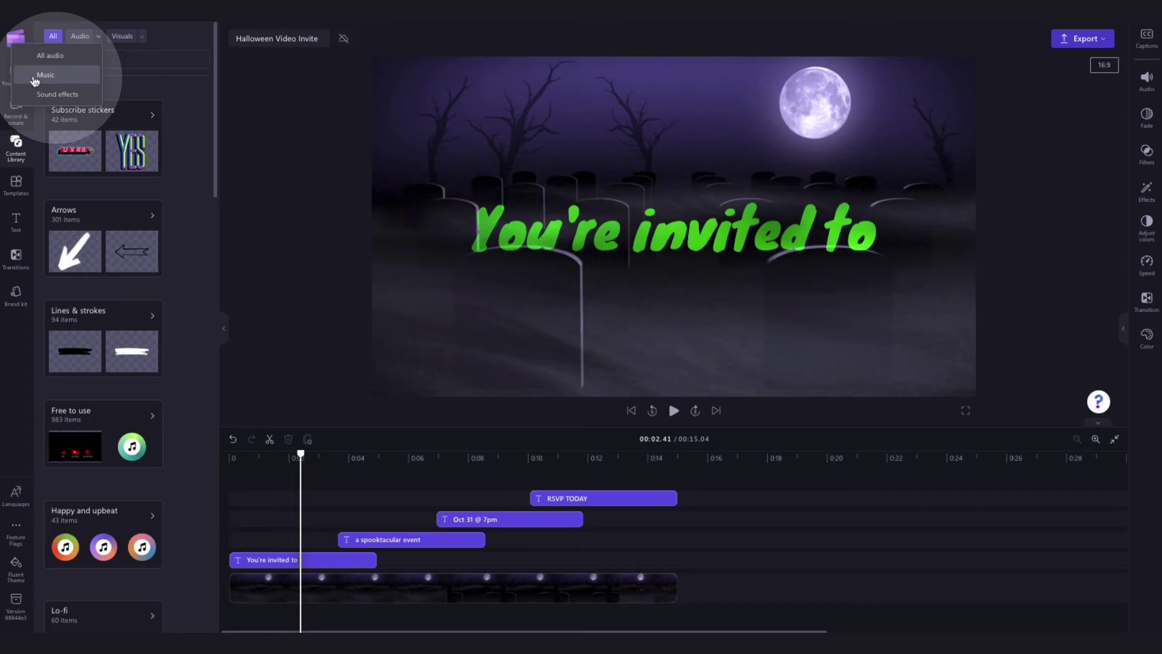
click(58, 80)
click(77, 59)
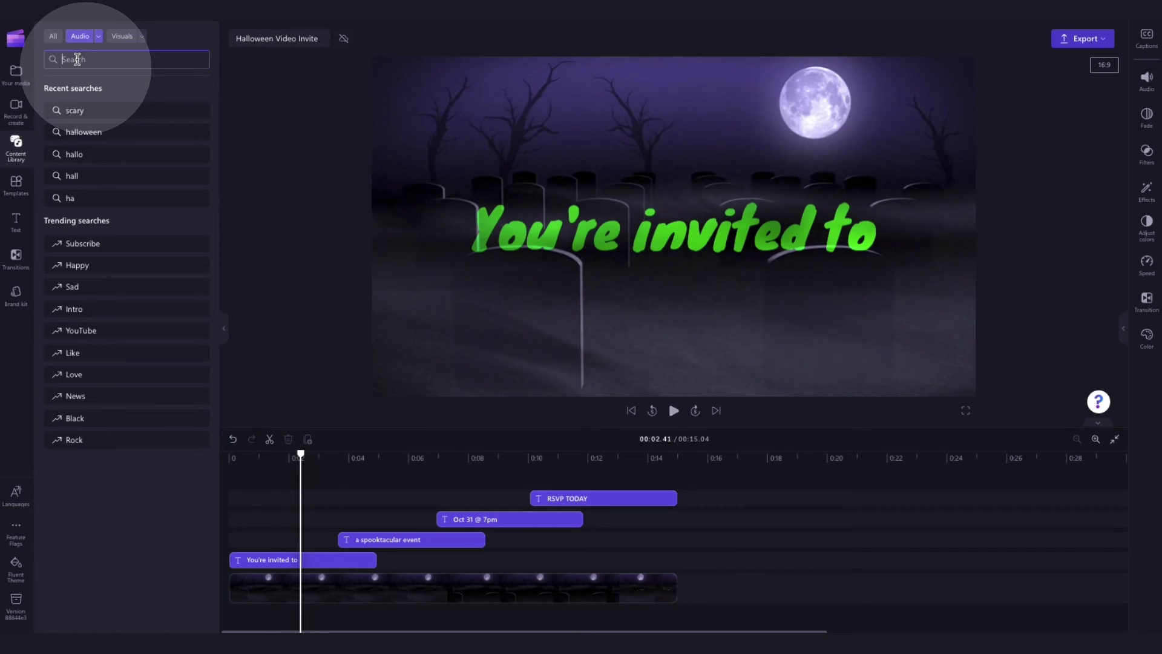
text(halloween)
key(Return)
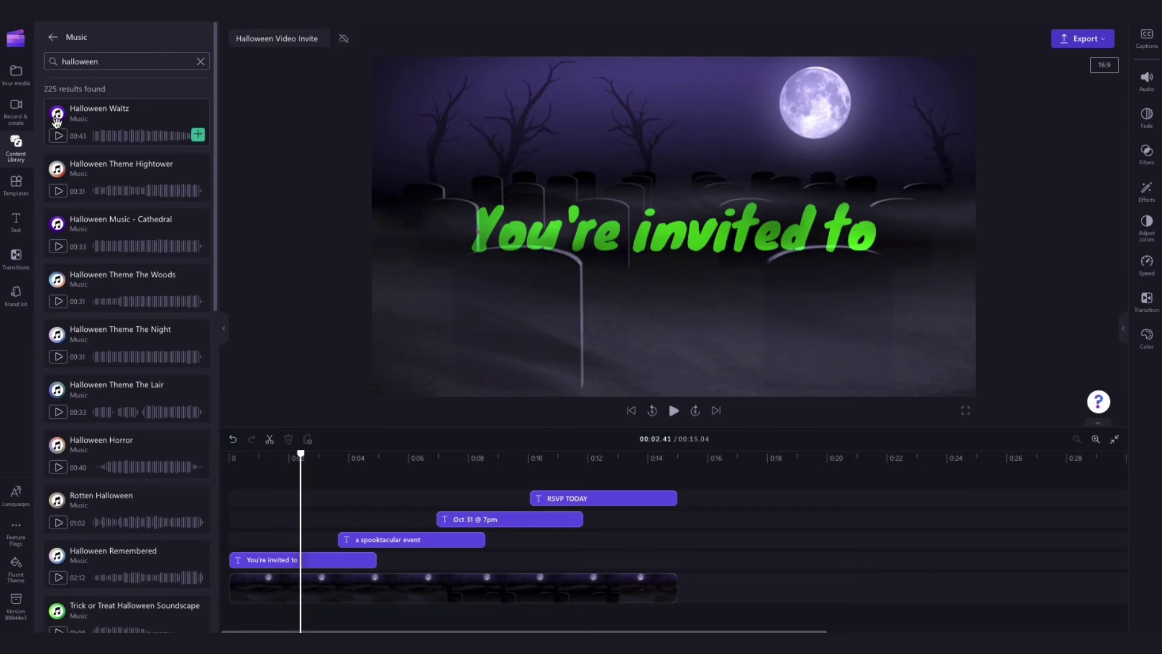
- Preview the Halloween tracks and add Halloween Music - Cathedral beneath the video
click(57, 136)
click(58, 135)
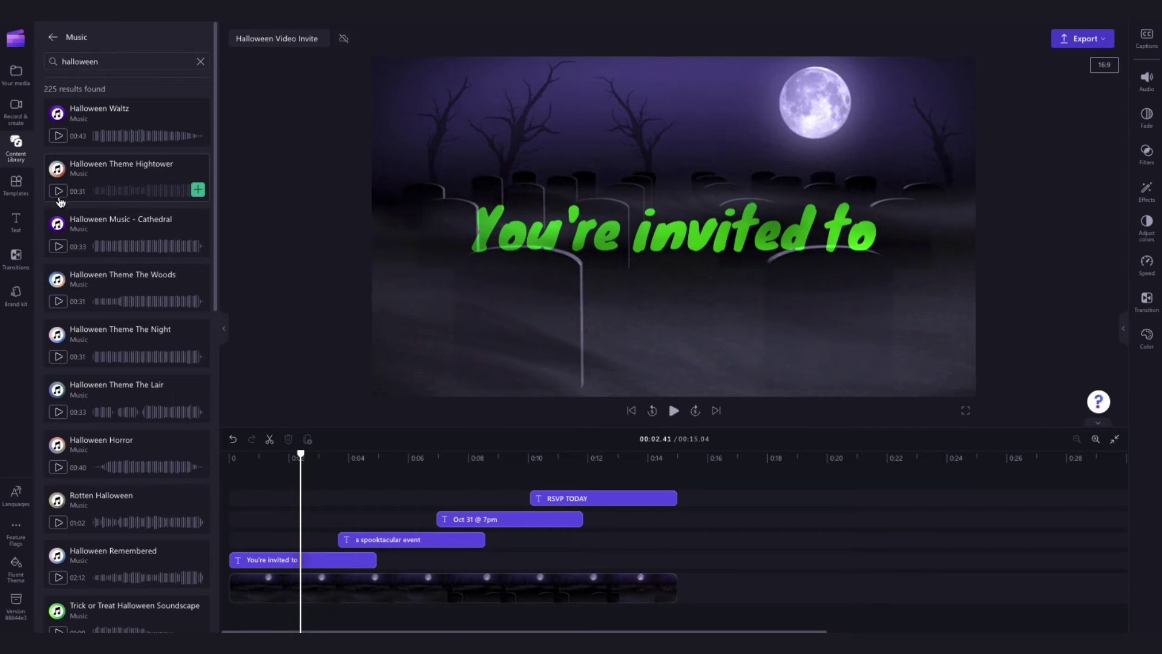
click(57, 247)
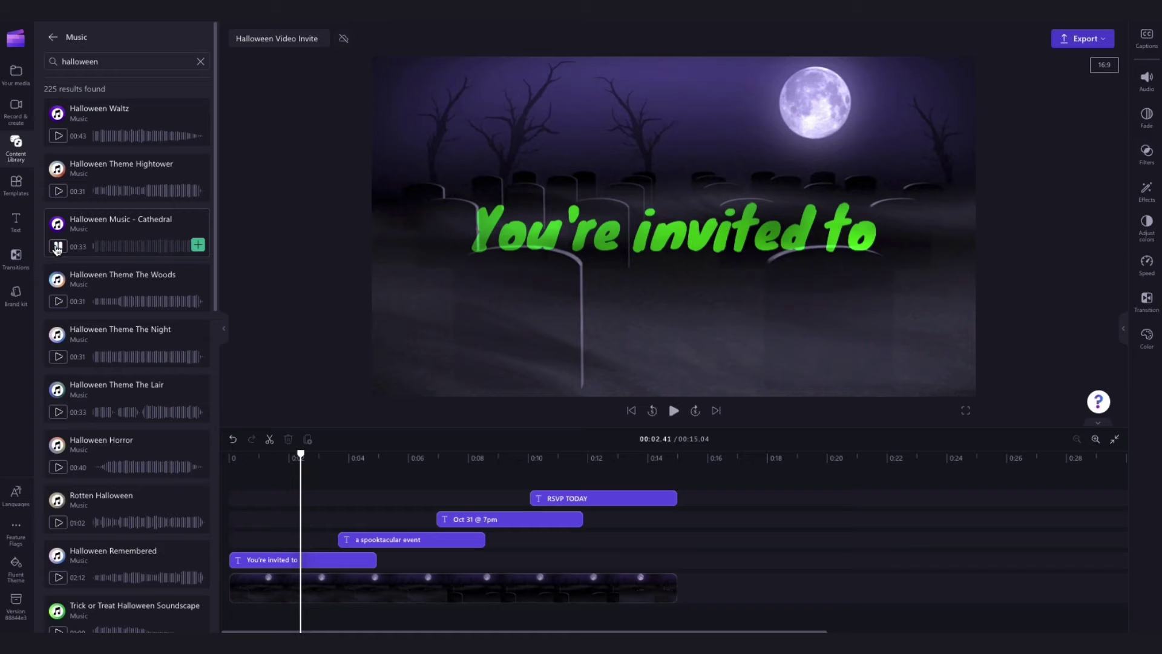
click(119, 236)
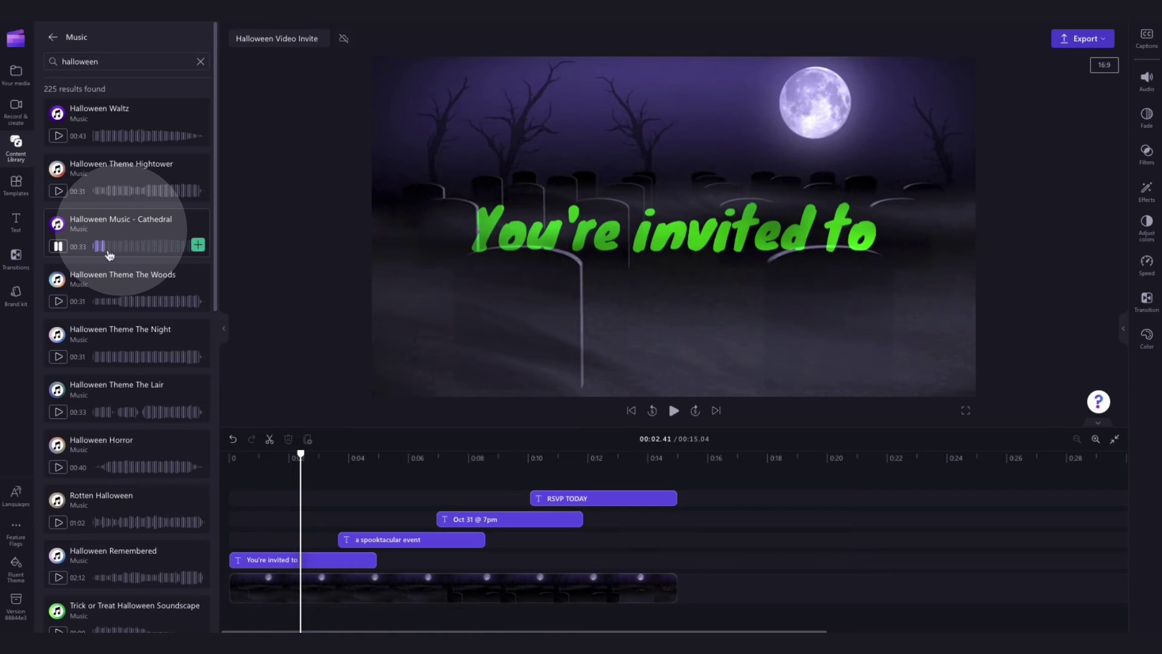
drag(100, 235, 260, 615)
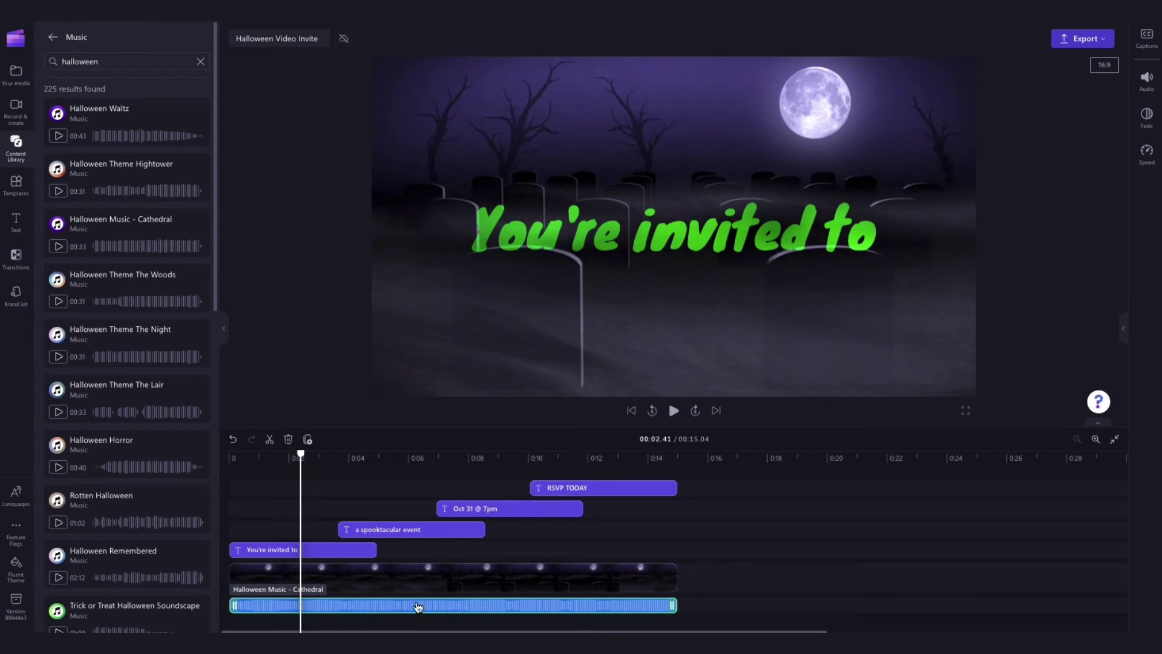
click(1145, 81)
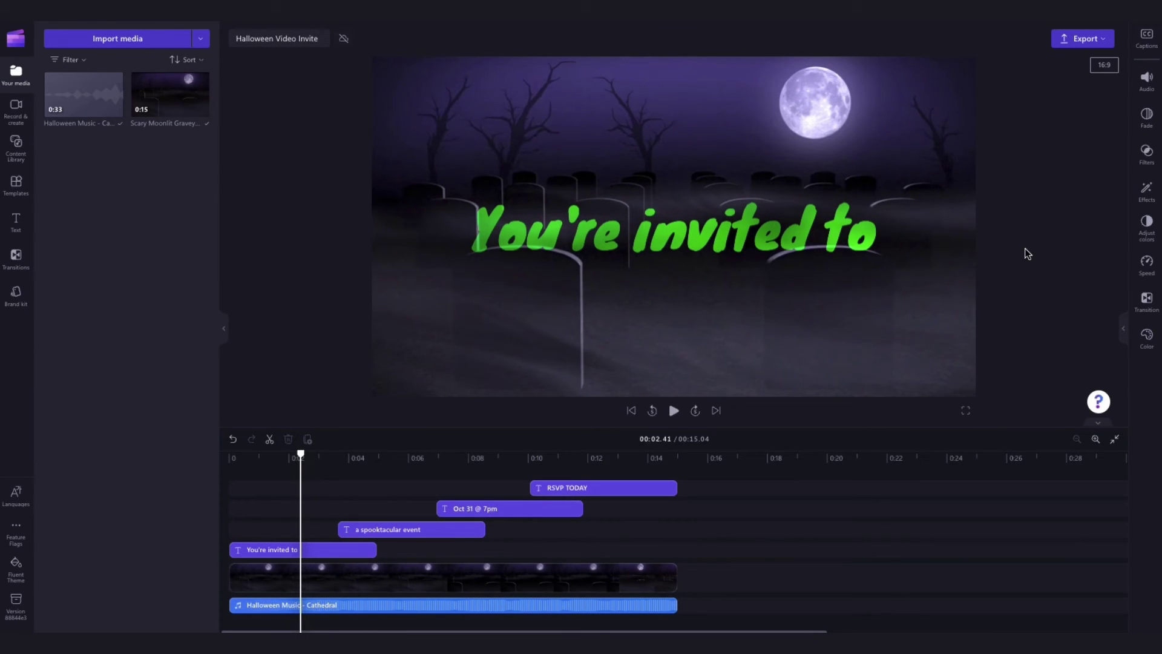
- Filter the content library to stickers and search 'halloween'
click(860, 233)
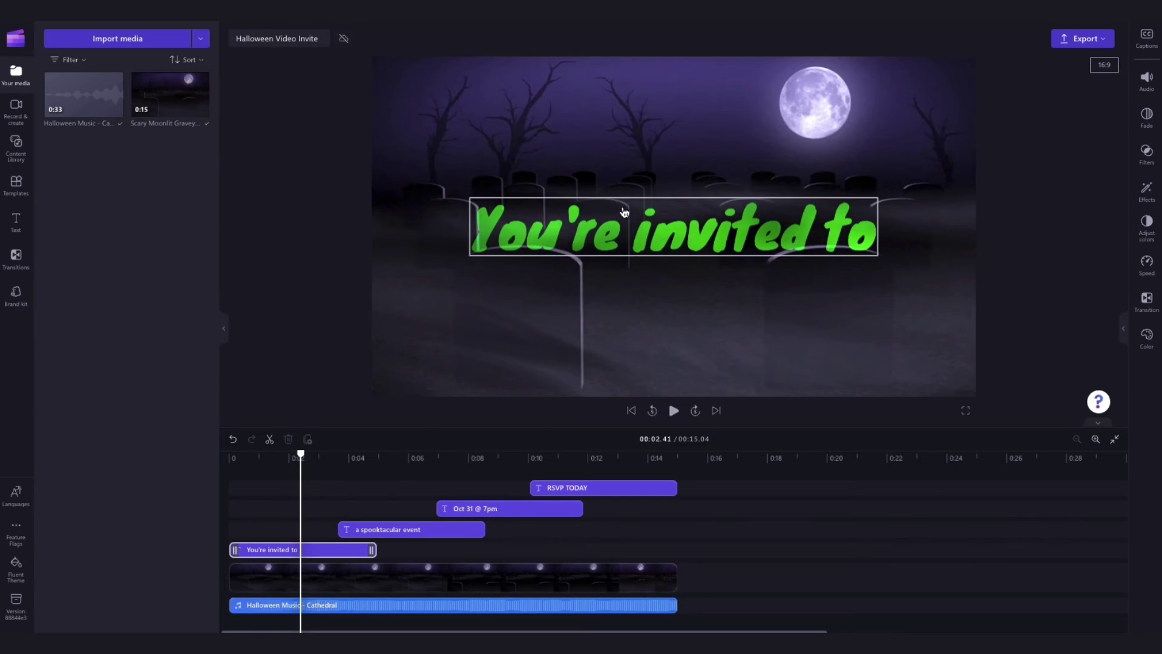
click(81, 160)
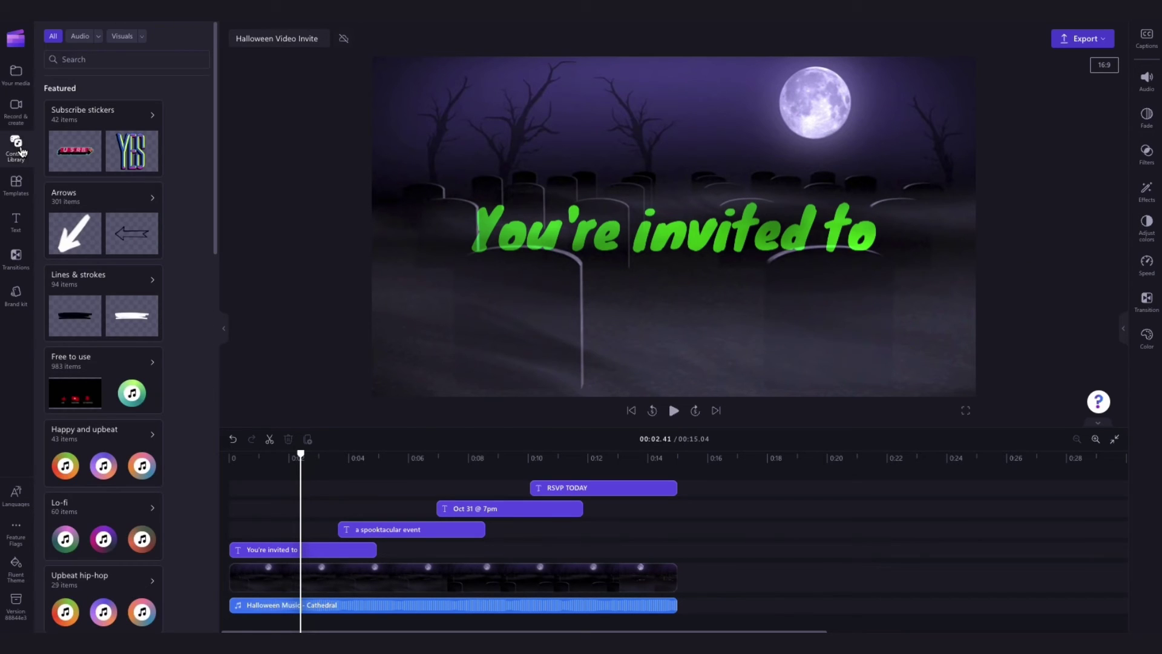
click(134, 41)
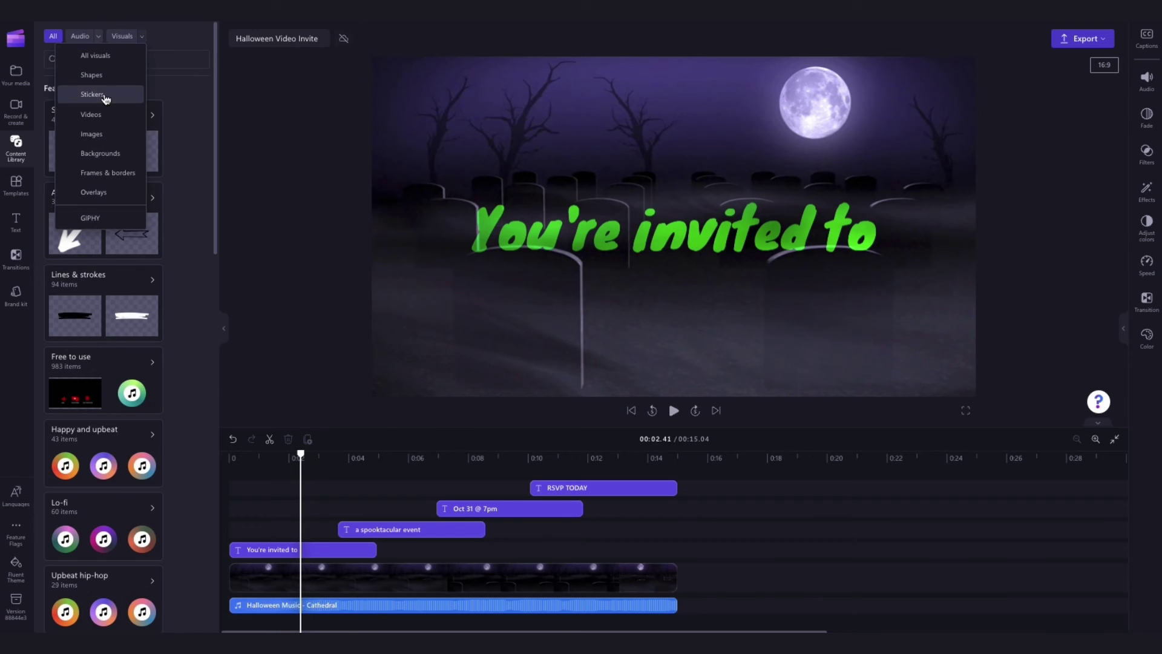
click(93, 96)
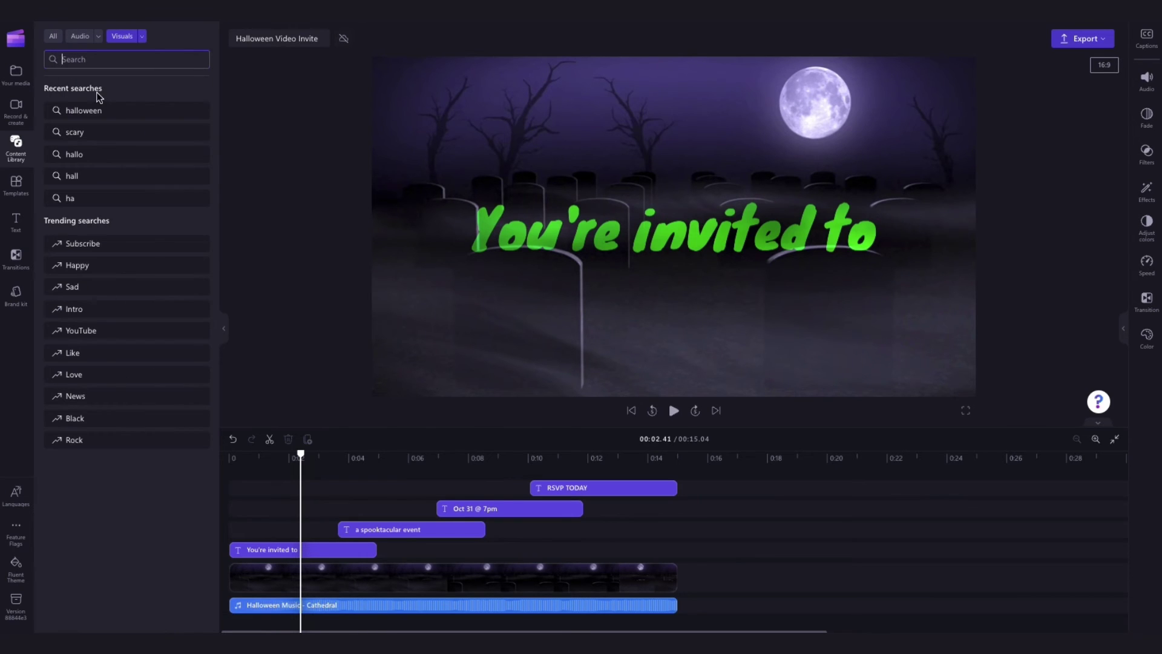
click(86, 60)
text(halloween)
key(Return)
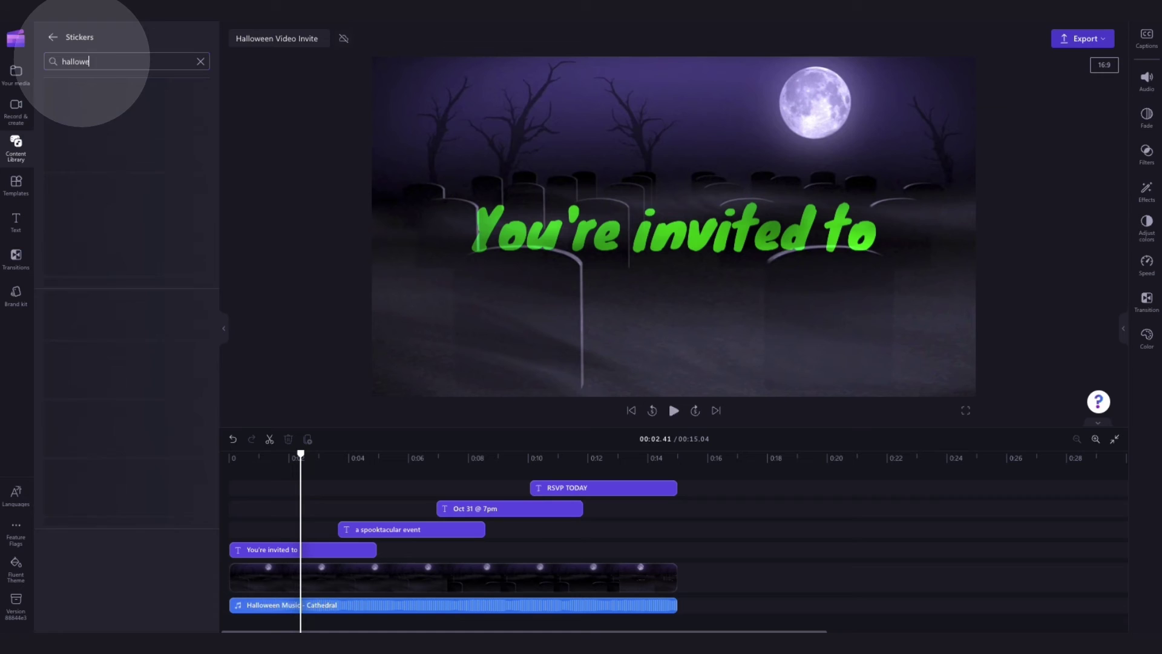
scroll(186, 278, up, 5)
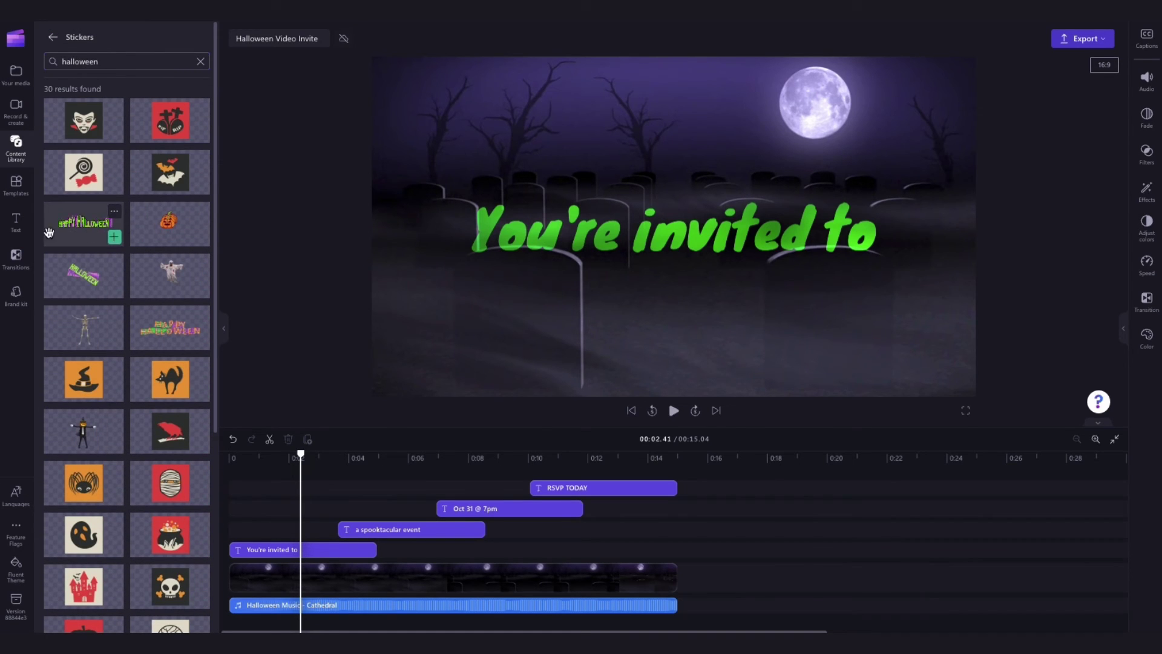
- Place the dancing skeleton sticker bottom-right and a duplicate bottom-left
click(81, 325)
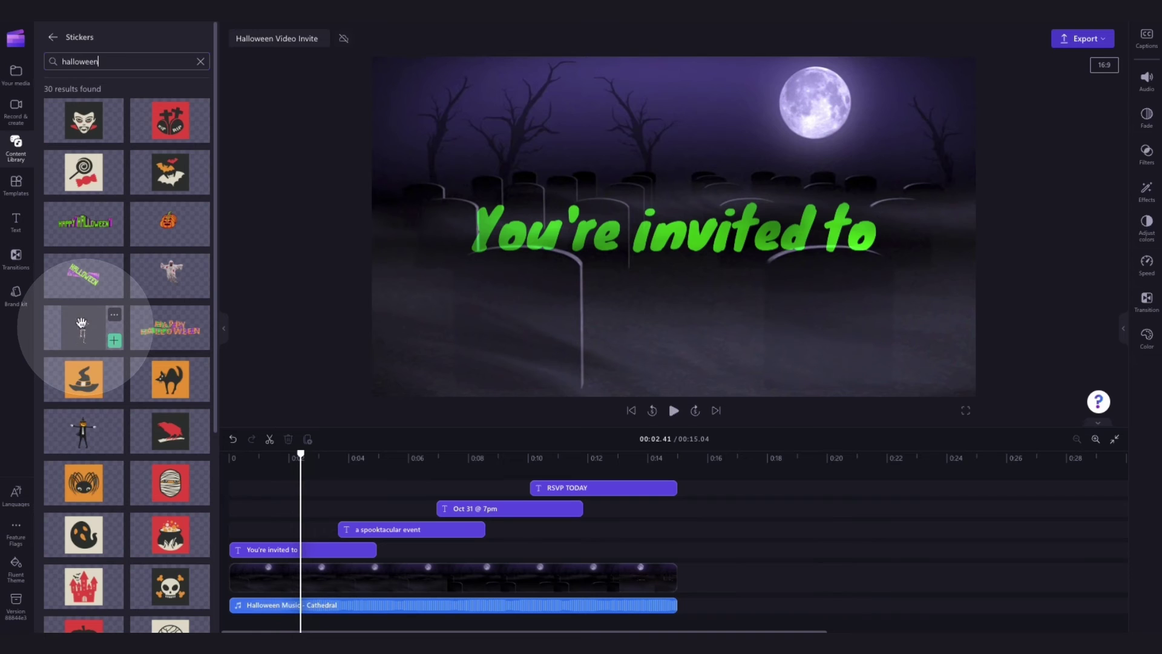
drag(80, 333, 256, 560)
drag(670, 226, 480, 268)
drag(564, 331, 936, 377)
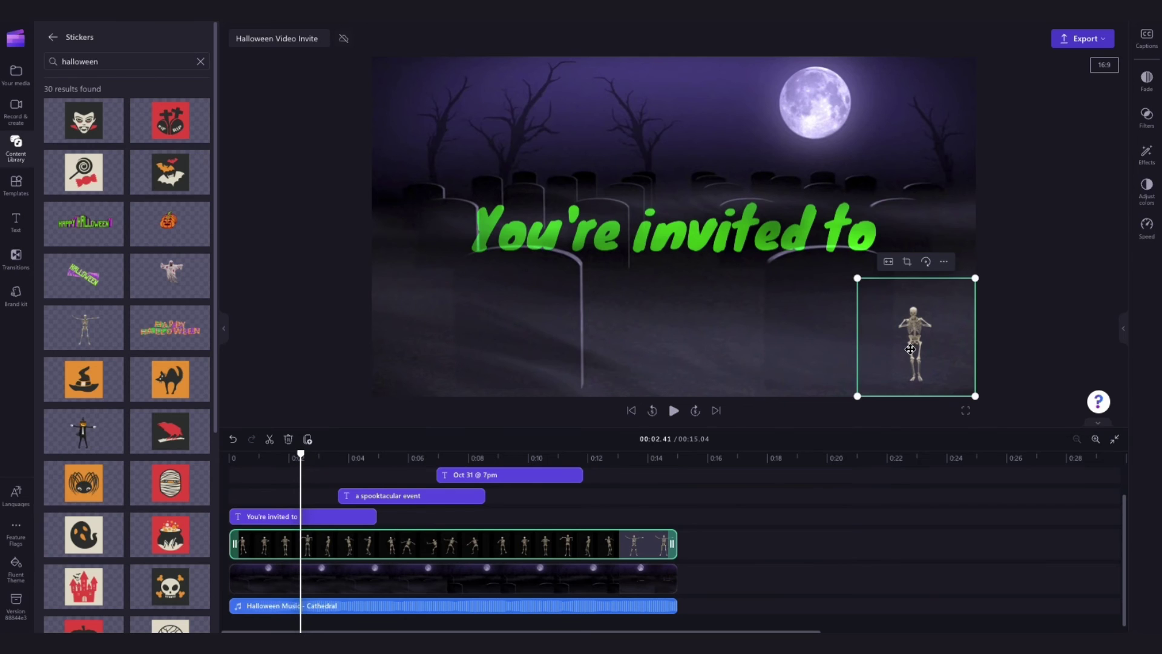
click(532, 553)
key(ctrl+d)
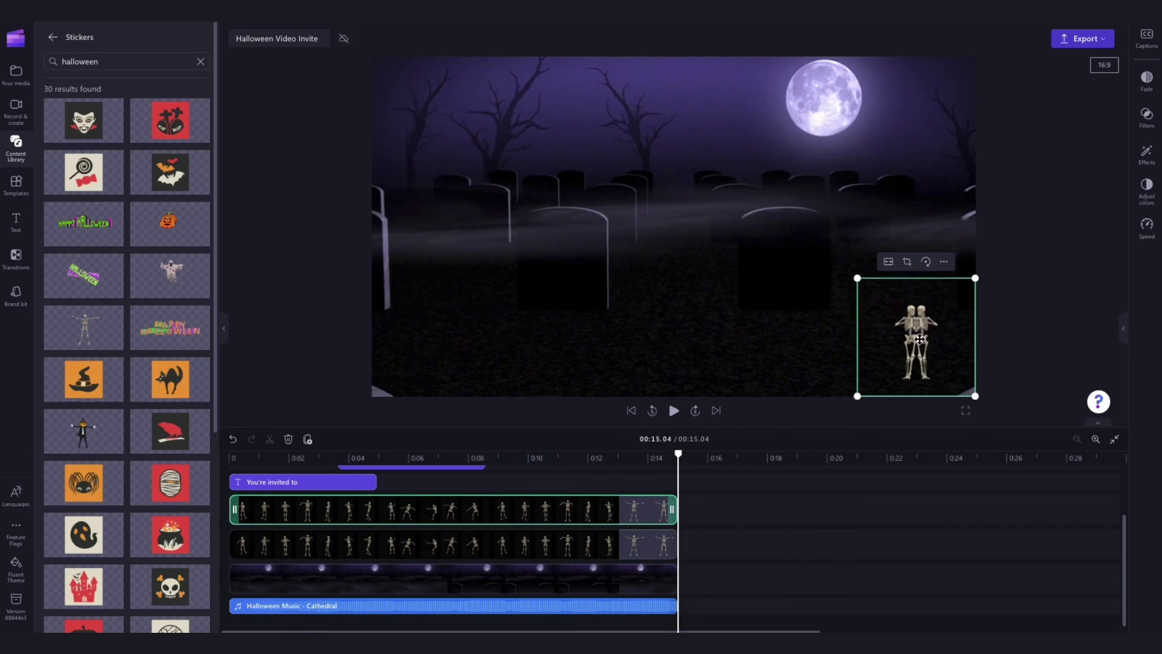
drag(920, 340, 427, 342)
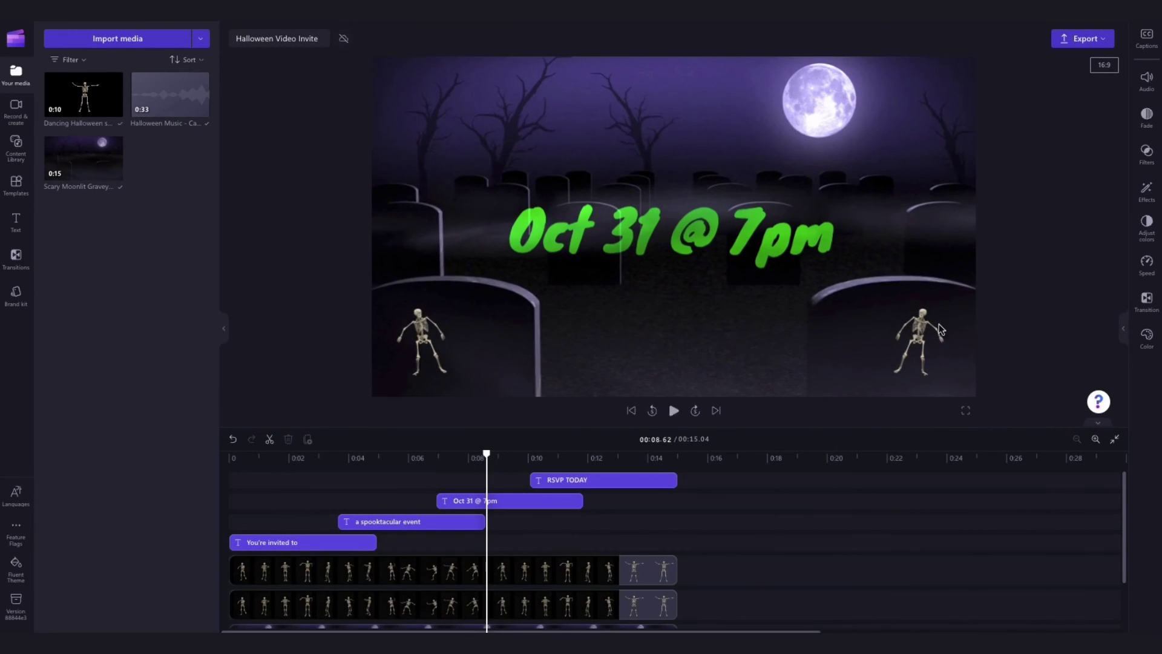
click(468, 585)
click(765, 506)
click(561, 506)
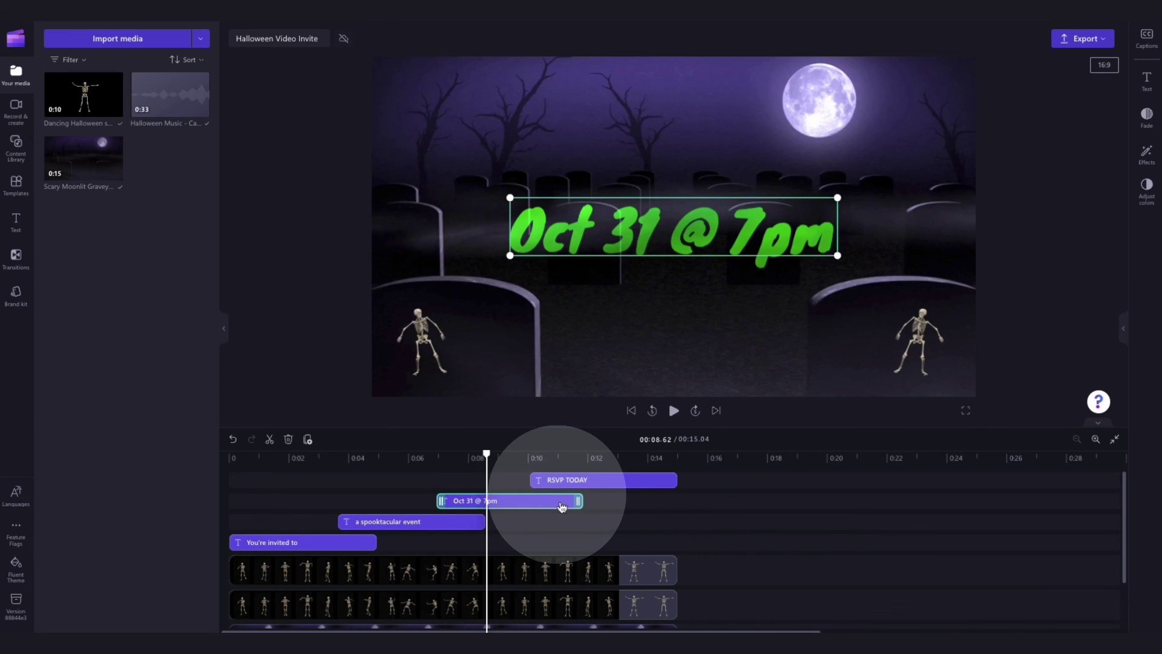
click(1144, 80)
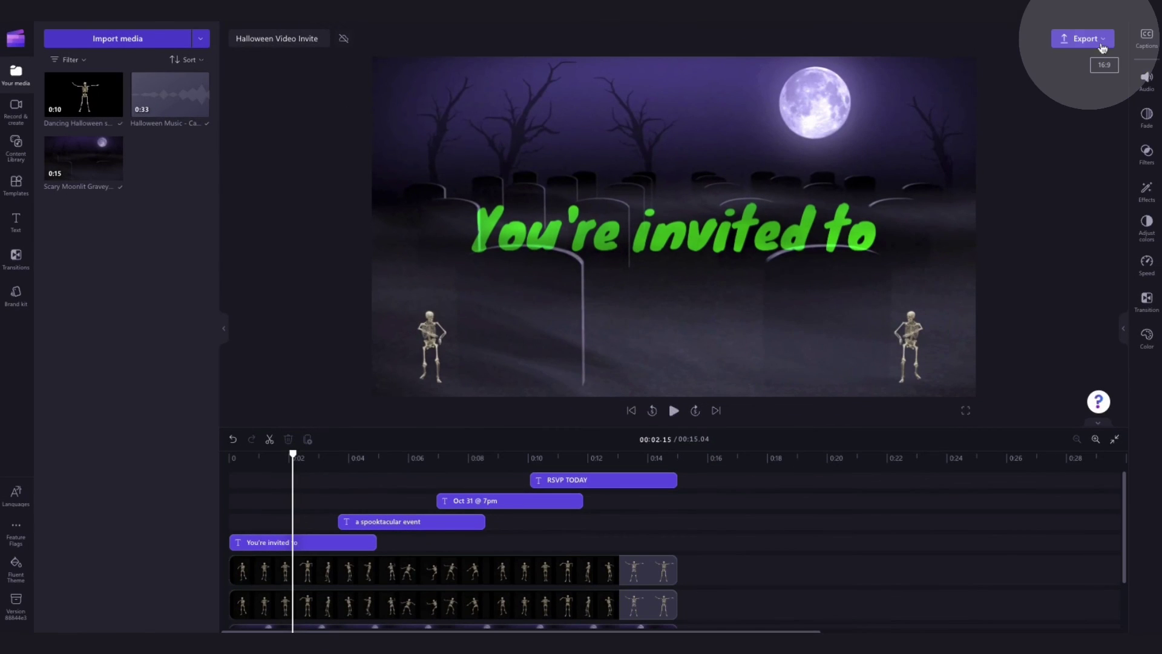
- Export in 1080p, save Halloween Video Invite.mp4 to Documents, and play the result
click(1085, 40)
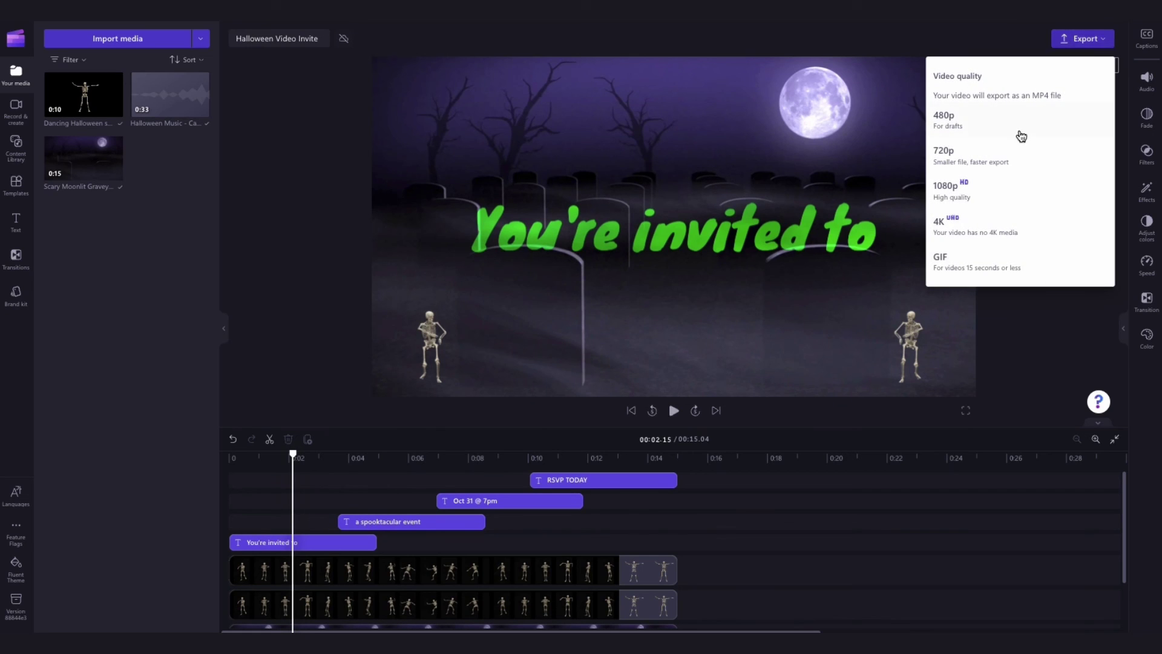
click(993, 194)
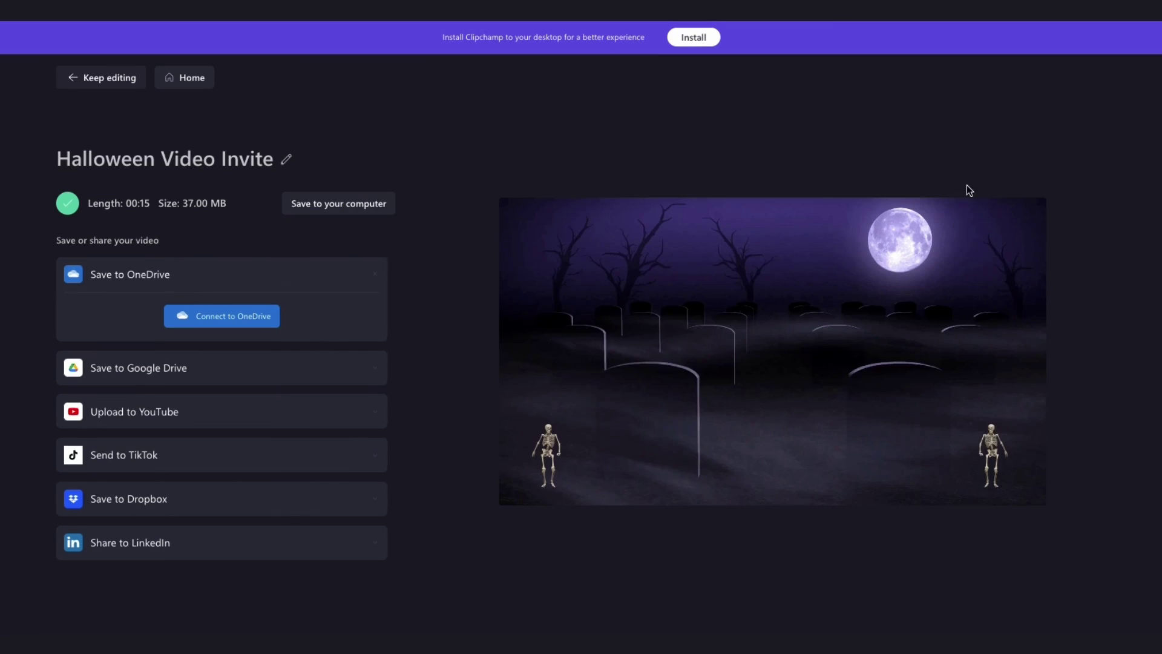
click(327, 206)
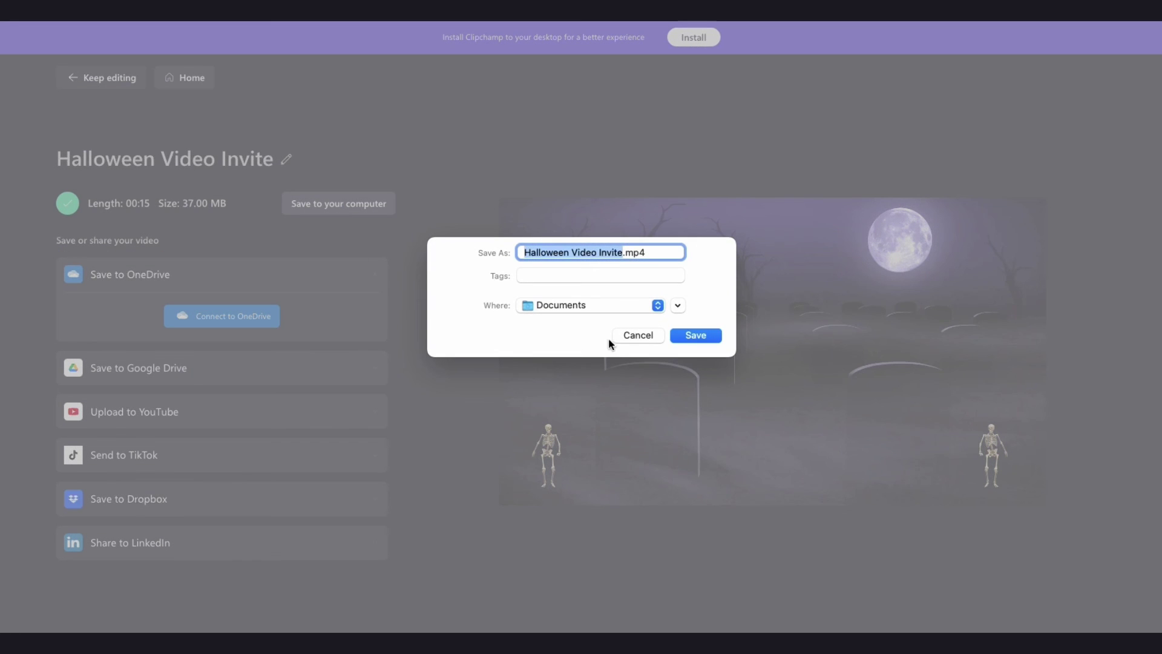
click(684, 336)
click(520, 491)
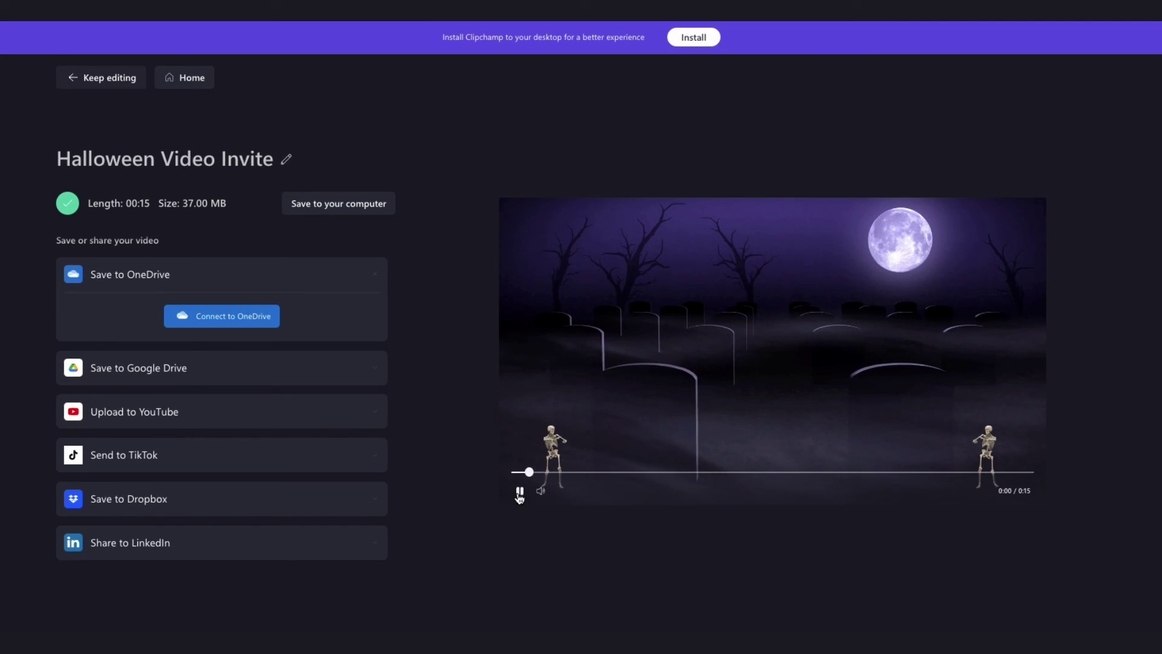